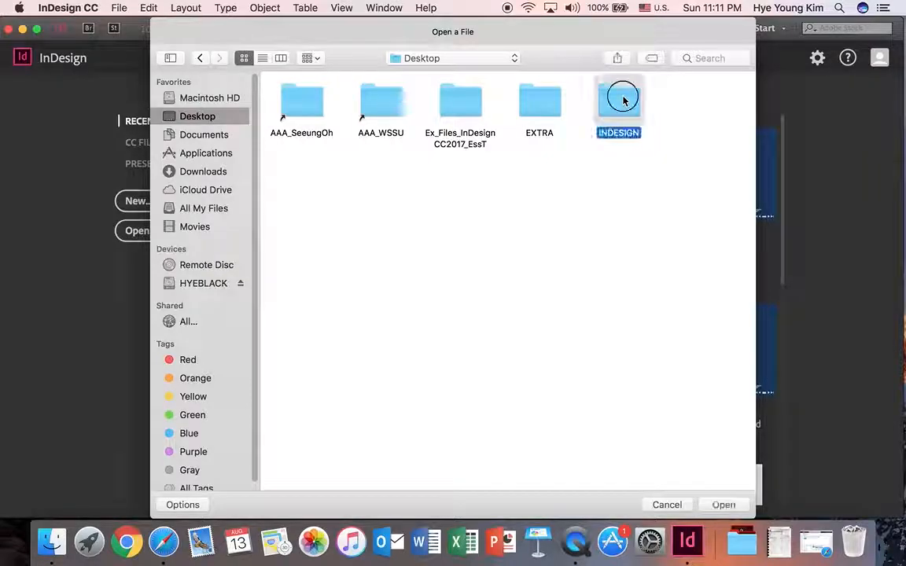
Open 12_Printing.indd from the 12_Printing folder inside TUTORIAL
{"action": "double_click", "coordinate": [378, 103]}
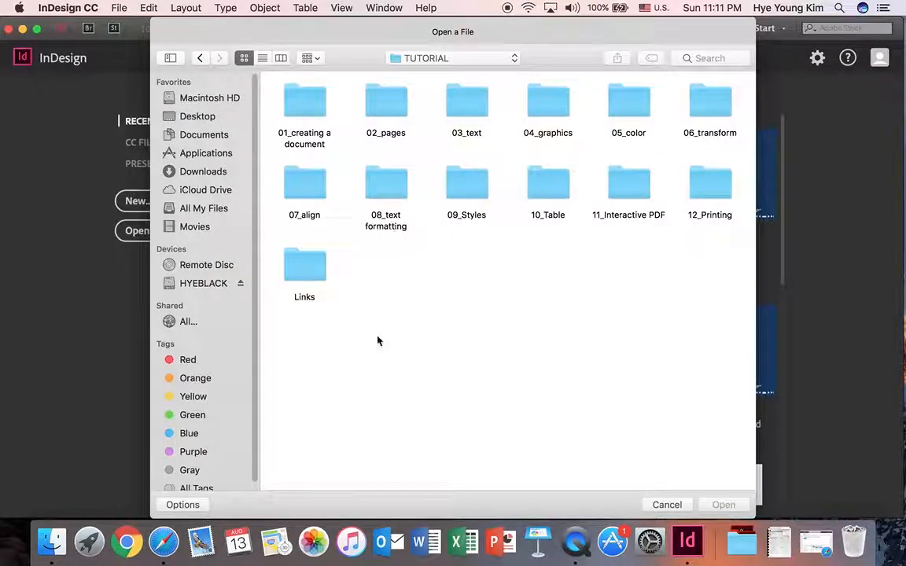
{"action": "double_click", "coordinate": [712, 186]}
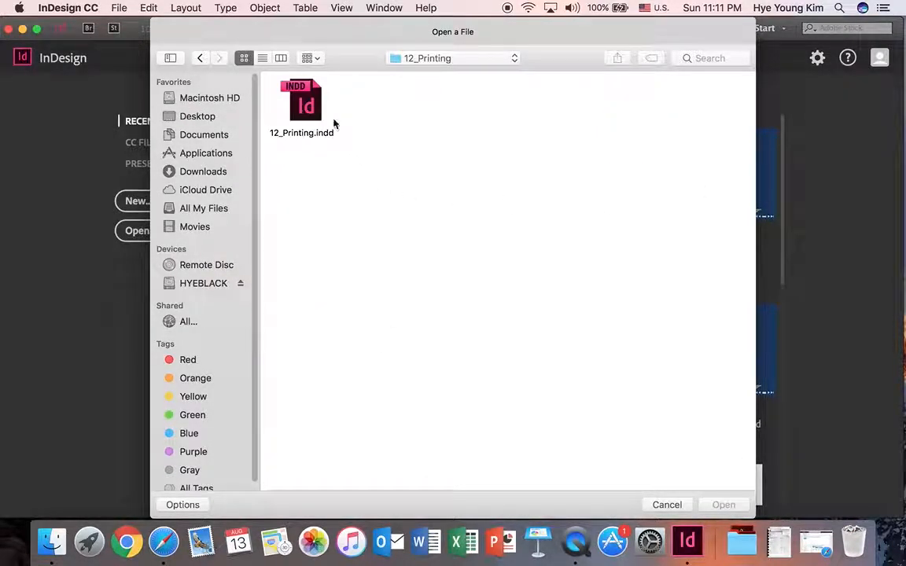
{"action": "left_click", "coordinate": [331, 126]}
{"action": "left_click", "coordinate": [718, 506]}
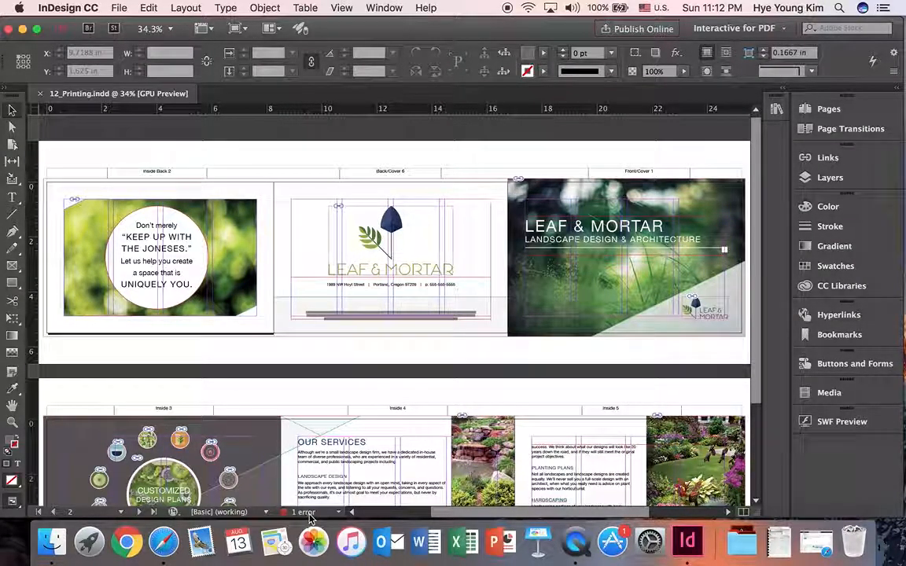
Show the Preflight errors and expand the text category down to the frame with overset text
{"action": "left_click", "coordinate": [338, 512]}
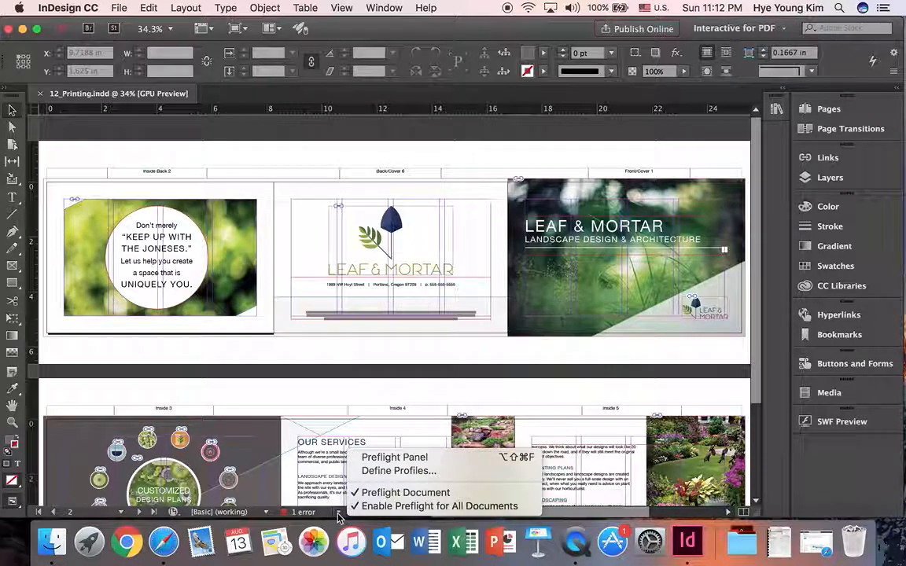
{"action": "left_click", "coordinate": [389, 458]}
{"action": "left_click", "coordinate": [681, 149]}
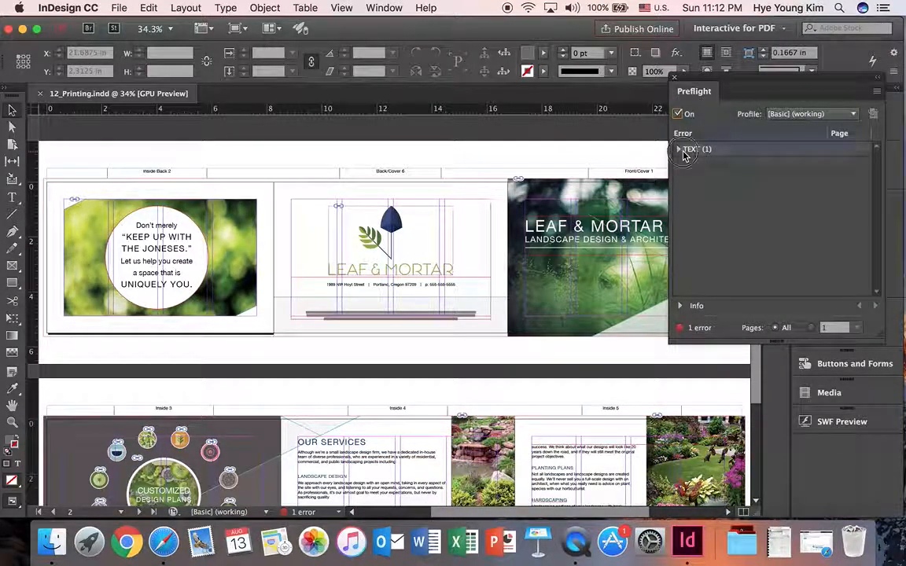
{"action": "left_click", "coordinate": [678, 149]}
{"action": "left_click", "coordinate": [708, 167]}
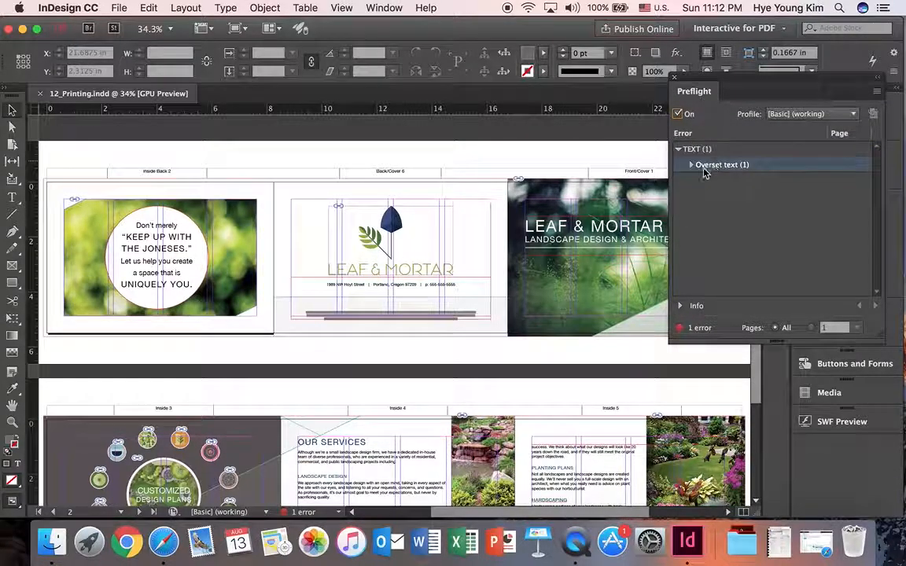
{"action": "left_click", "coordinate": [692, 166]}
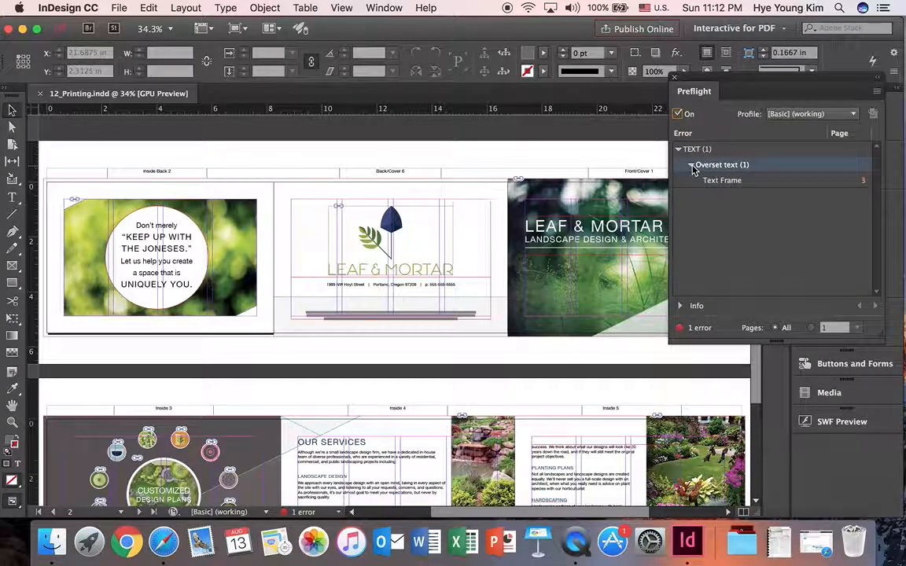
Go to the flagged text frame on the front cover, extend it downward to about 2.22 in high, and dismiss Preflight
{"action": "left_click", "coordinate": [864, 182]}
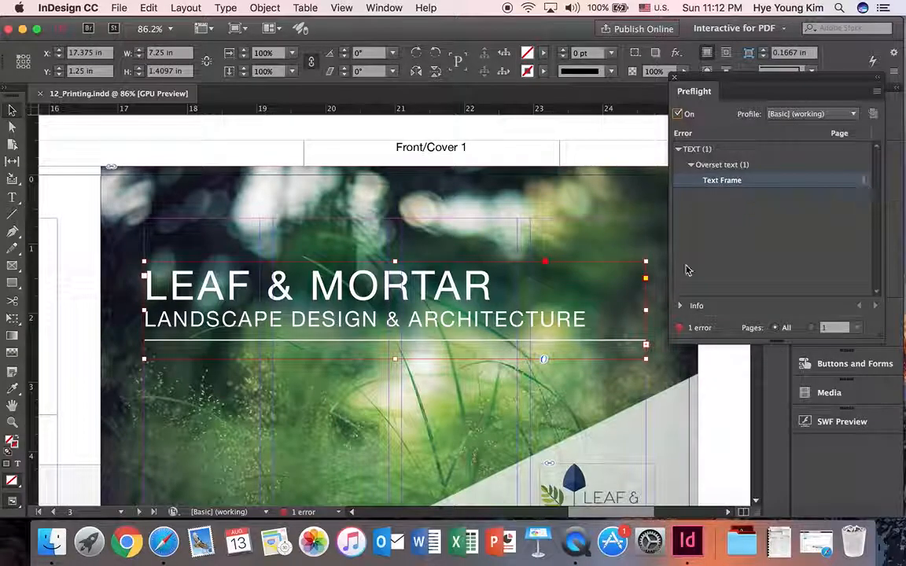
{"action": "left_click_drag", "start_coordinate": [395, 360], "coordinate": [389, 415]}
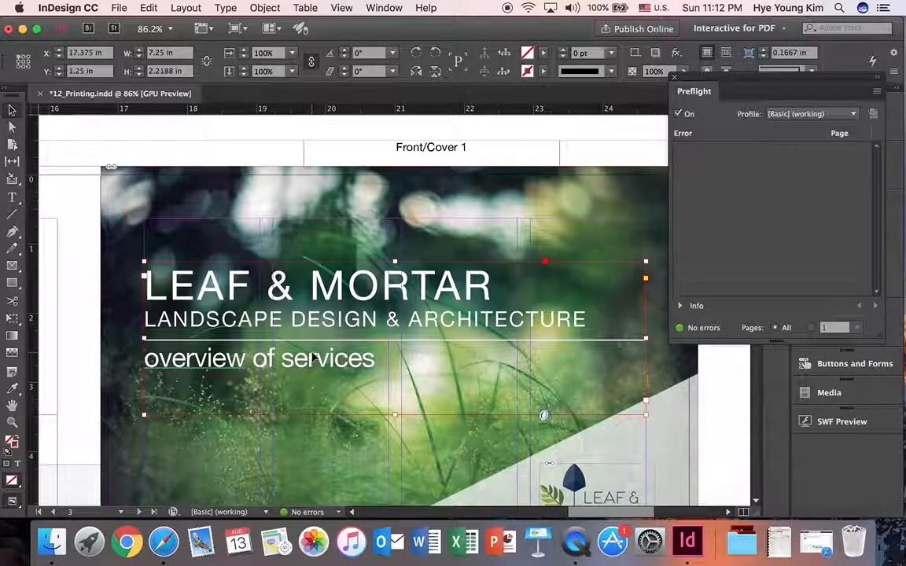
{"action": "left_click", "coordinate": [674, 78]}
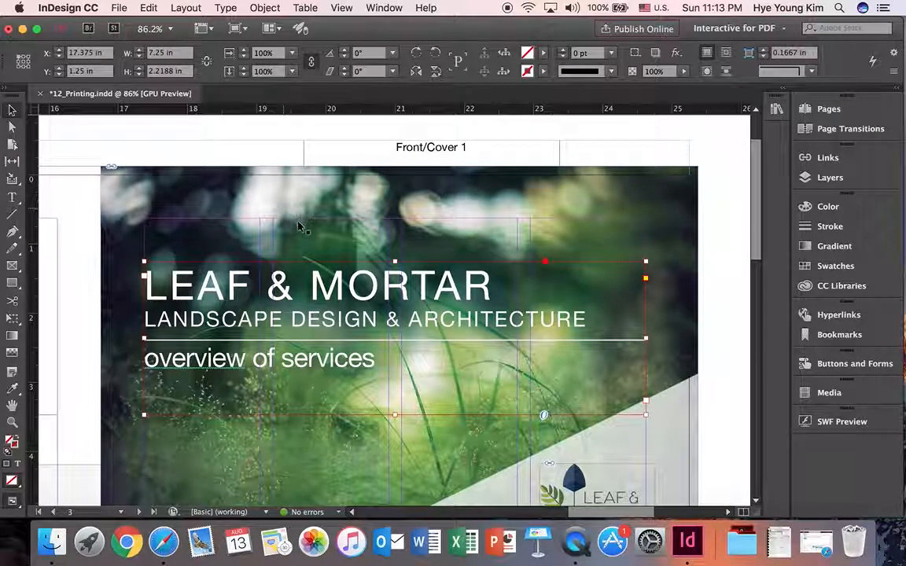
Select the front cover background image and examine the document's linked files and their status
{"action": "left_click", "coordinate": [142, 201]}
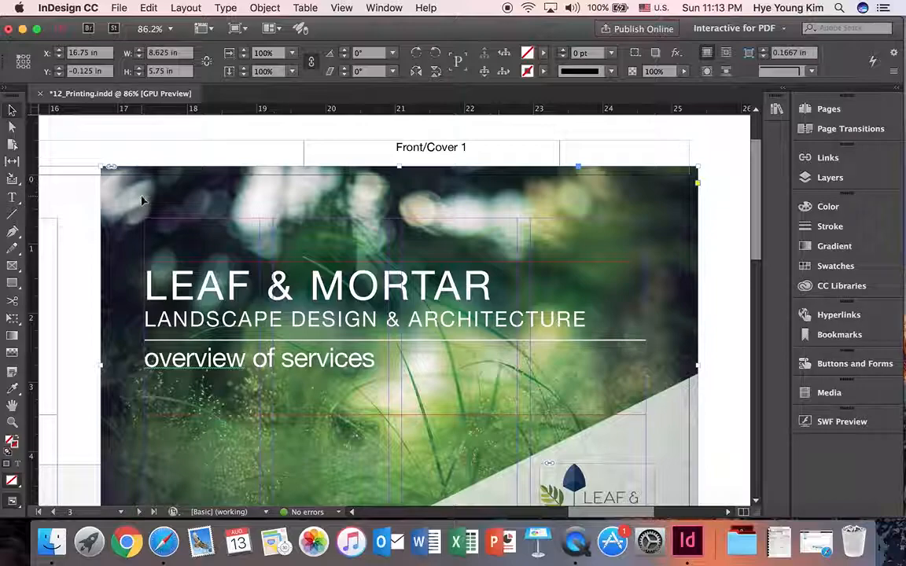
{"action": "left_click", "coordinate": [837, 161]}
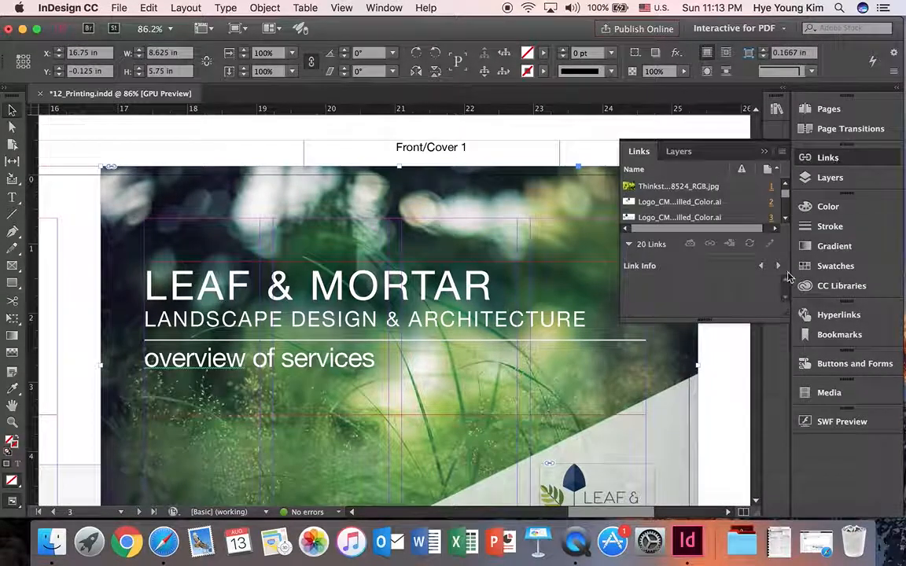
{"action": "left_click_drag", "start_coordinate": [747, 320], "coordinate": [749, 449]}
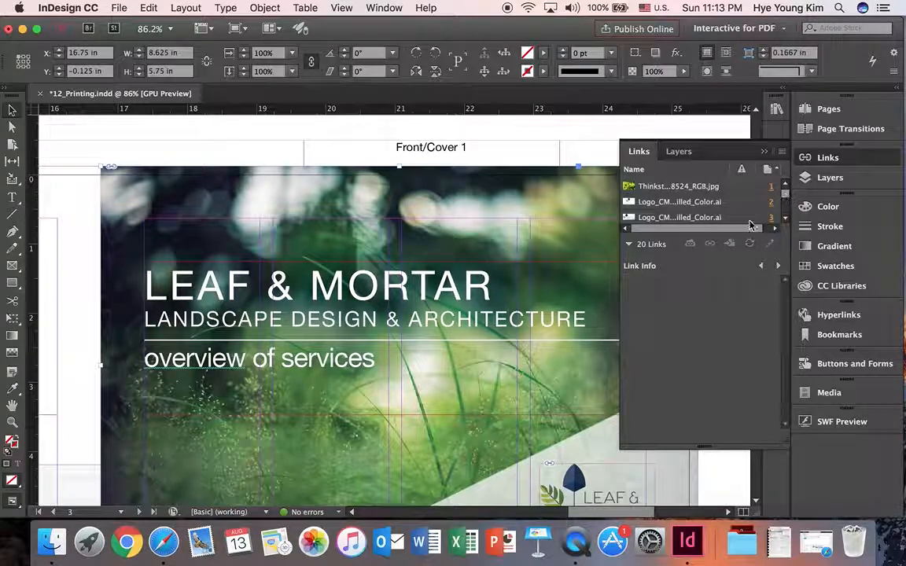
{"action": "left_click", "coordinate": [648, 269]}
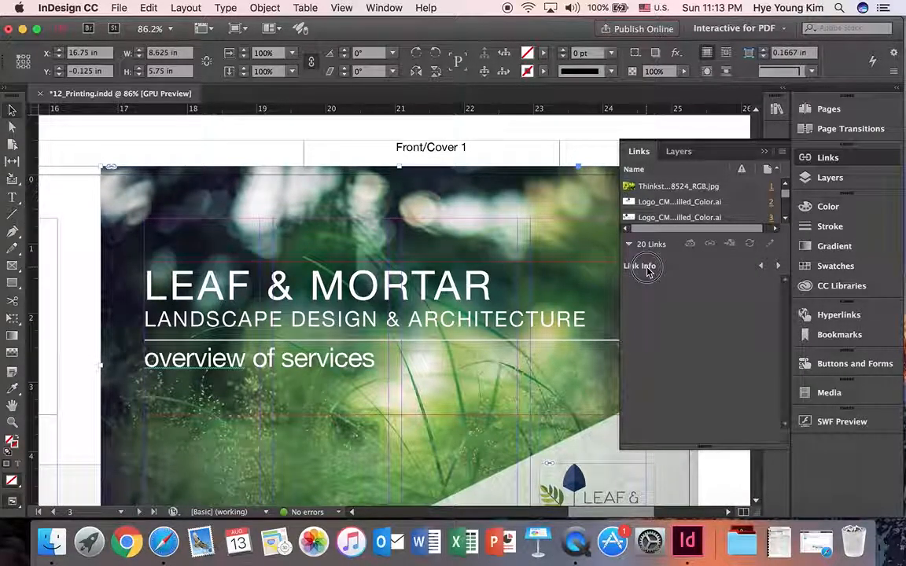
{"action": "left_click", "coordinate": [631, 245]}
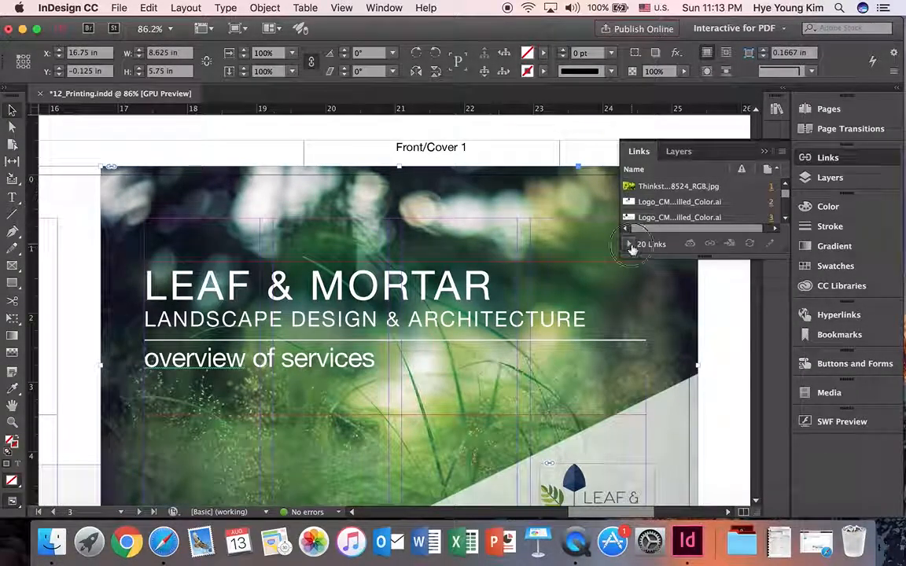
{"action": "left_click", "coordinate": [631, 245]}
{"action": "left_click", "coordinate": [630, 244]}
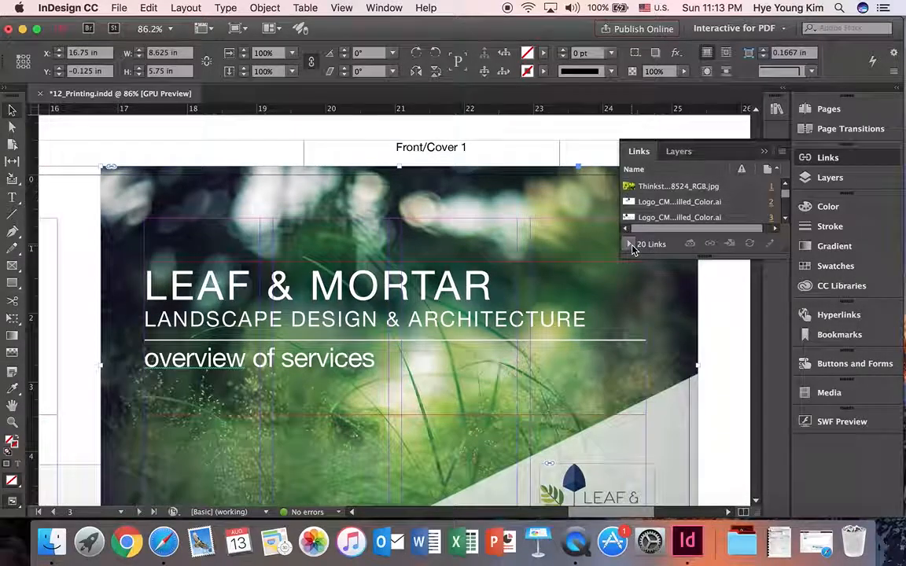
{"action": "left_click", "coordinate": [630, 246]}
{"action": "left_click", "coordinate": [631, 246]}
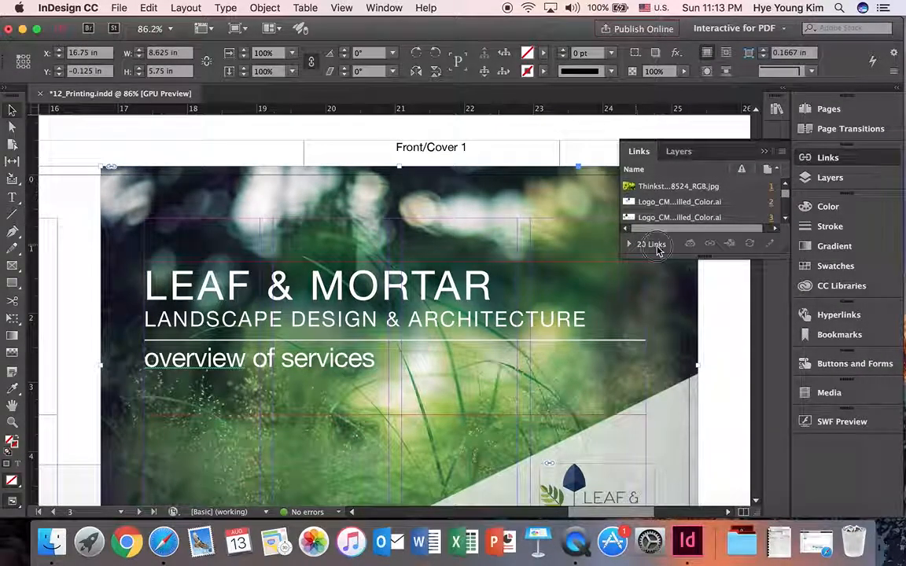
{"action": "mouse_move", "coordinate": [789, 193]}
{"action": "left_mouse_down"}
{"action": "mouse_move", "coordinate": [785, 204]}
{"action": "mouse_move", "coordinate": [785, 184]}
{"action": "left_mouse_up"}
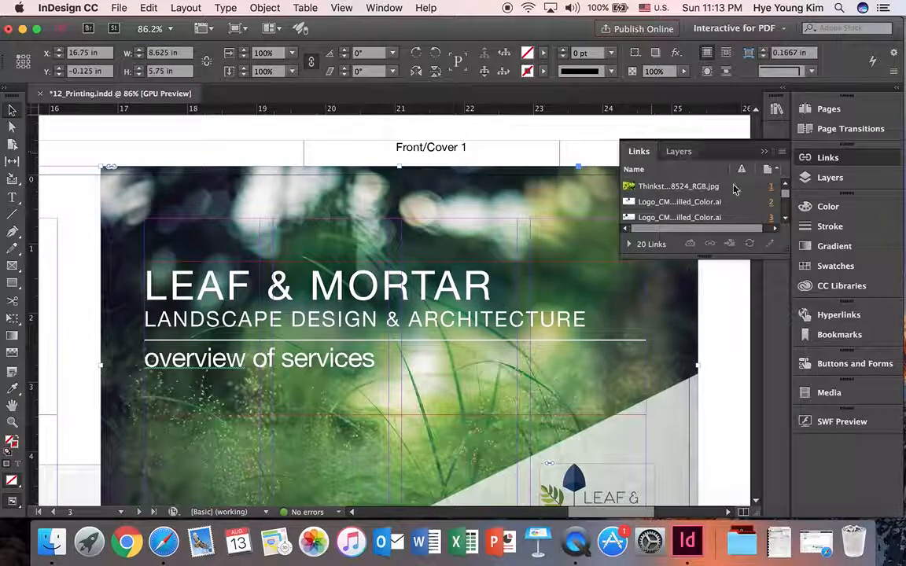
{"action": "left_click", "coordinate": [767, 154]}
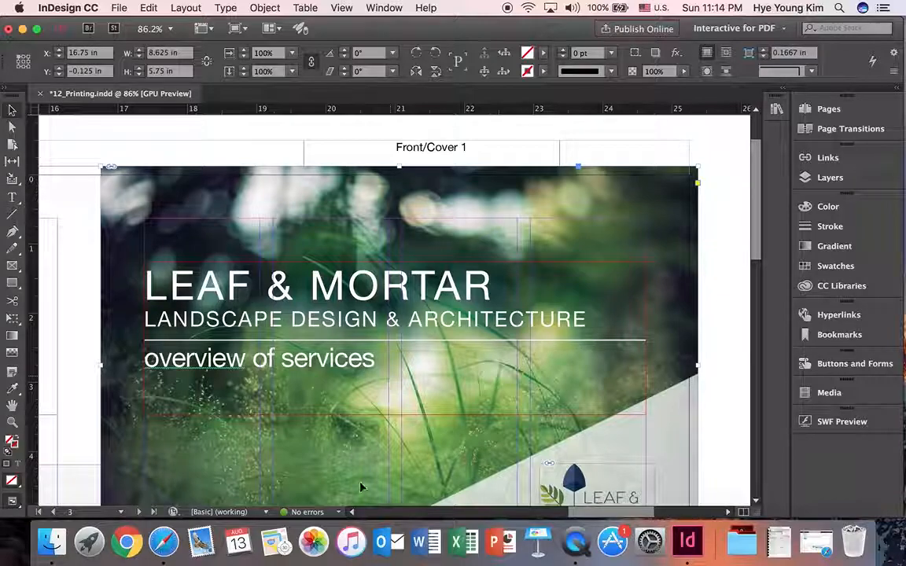
{"action": "left_click", "coordinate": [340, 512]}
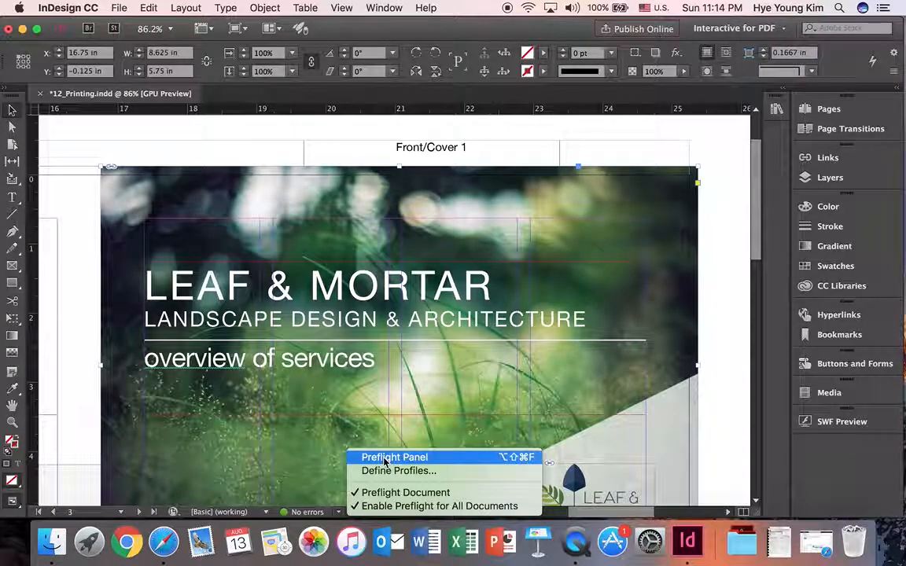
{"action": "left_click", "coordinate": [305, 515]}
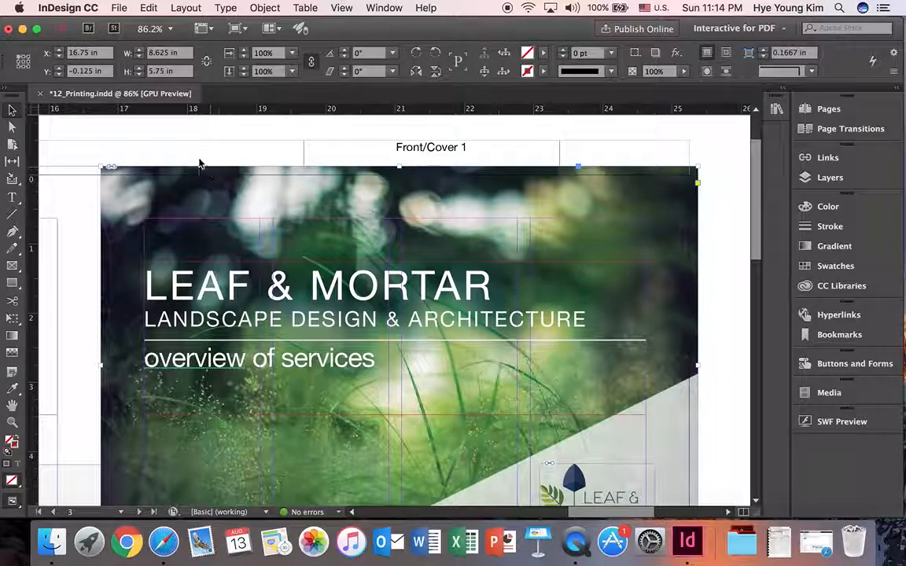
Save the document in the 12_Printing folder under its current name with an underscore and the author's first name appended
{"action": "left_click", "coordinate": [118, 7]}
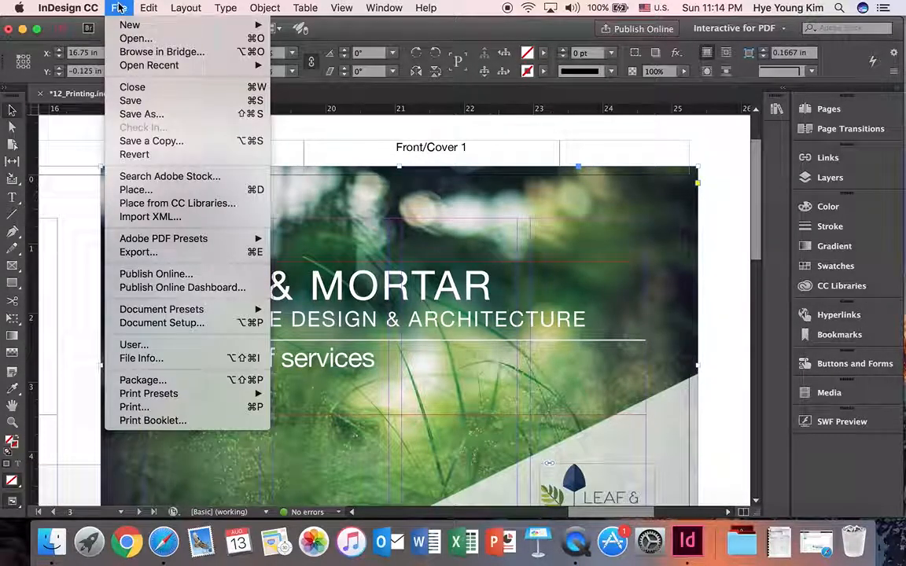
{"action": "left_click", "coordinate": [143, 117]}
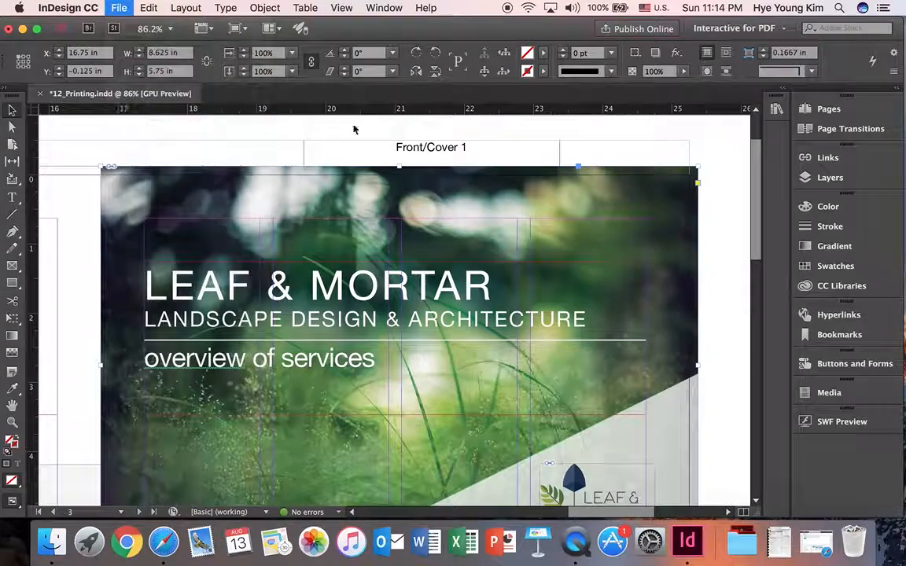
{"action": "left_click", "coordinate": [432, 66]}
{"action": "type", "text": "_Hye"}
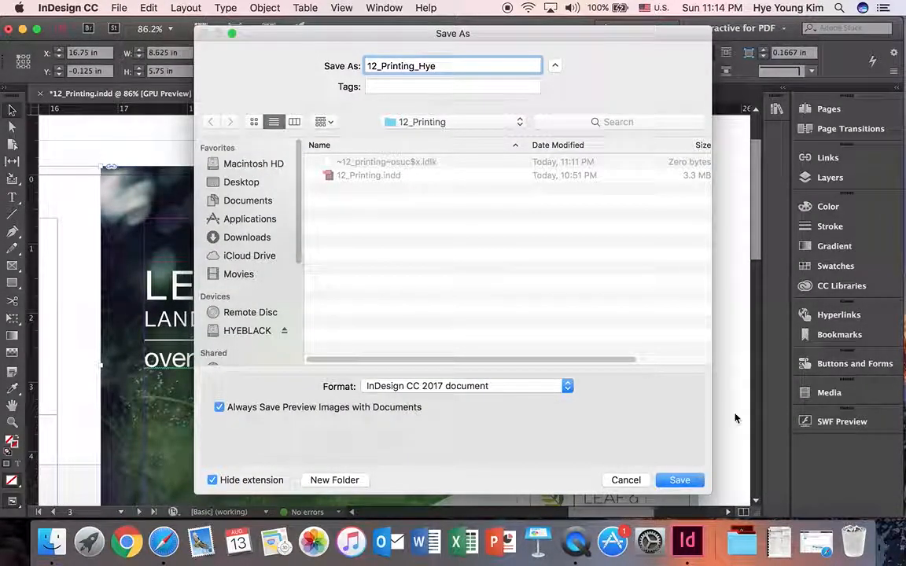
{"action": "left_click", "coordinate": [680, 480]}
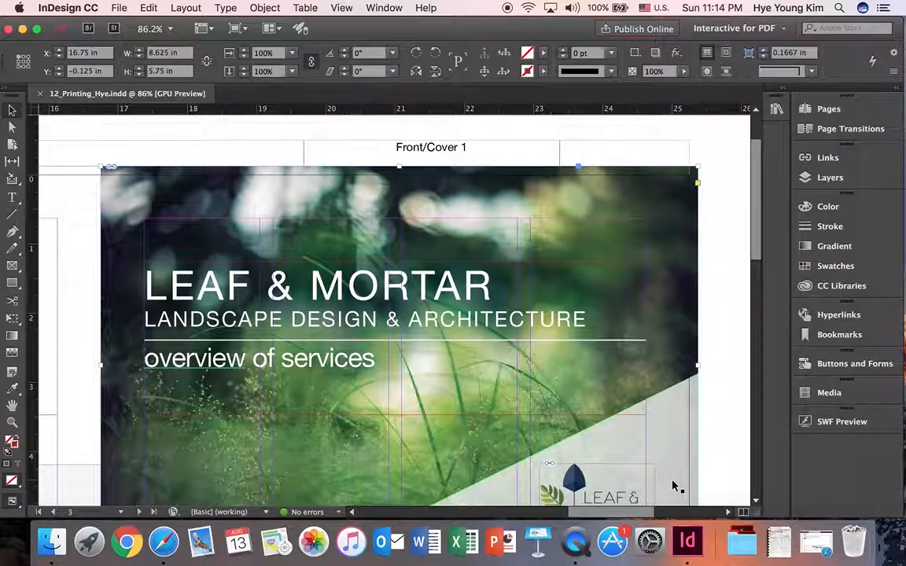
Start packaging the document and review its summary, fonts, links and images, colors and inks, print settings and external plug-ins
{"action": "left_click", "coordinate": [118, 8]}
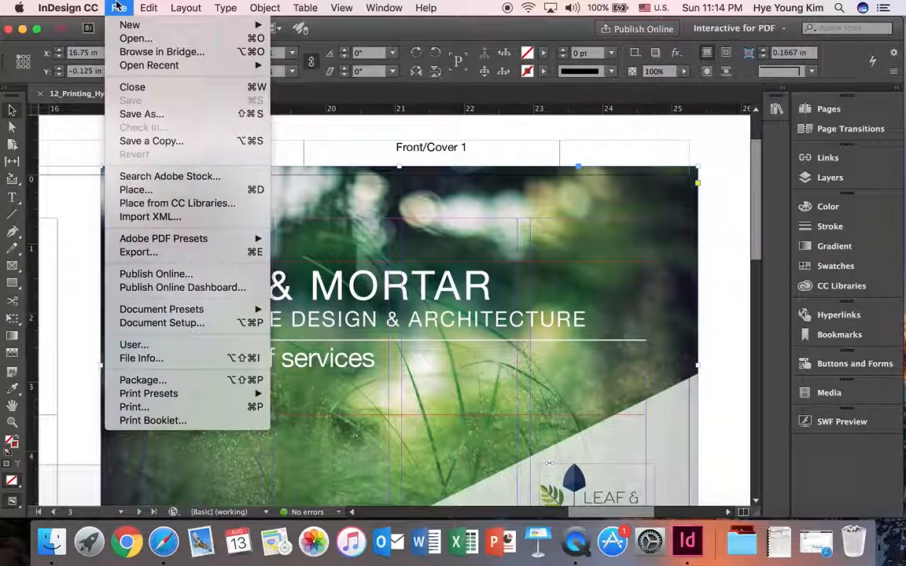
{"action": "left_click", "coordinate": [163, 380]}
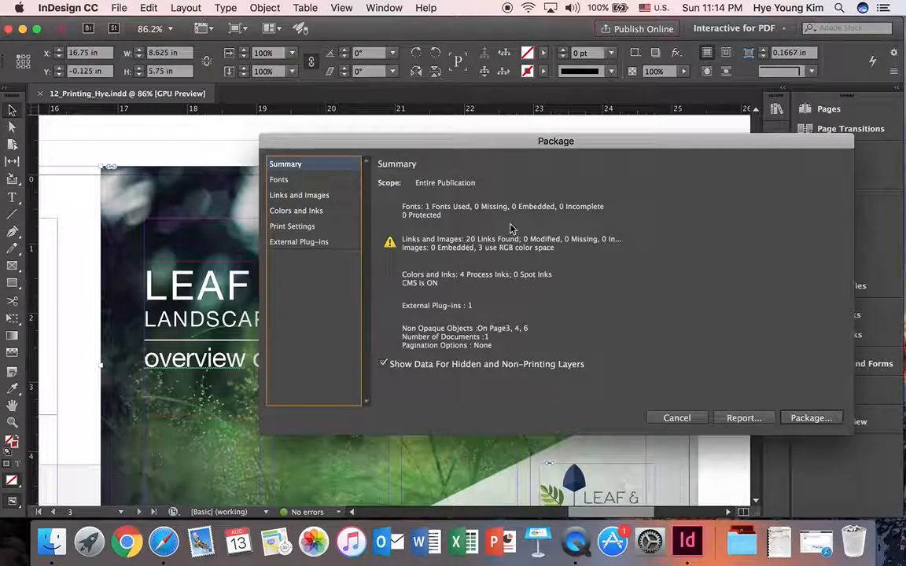
{"action": "left_click_drag", "start_coordinate": [499, 146], "coordinate": [434, 116]}
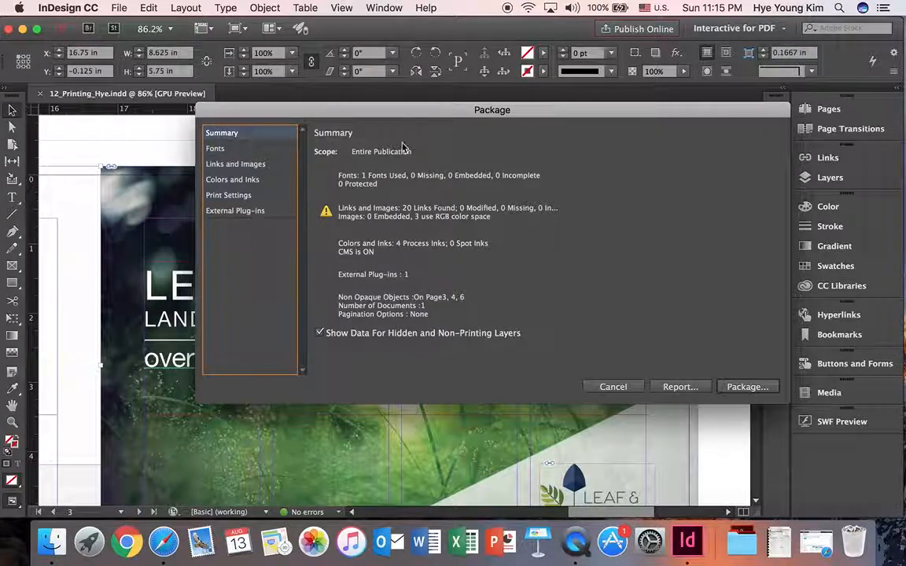
{"action": "left_click", "coordinate": [218, 151]}
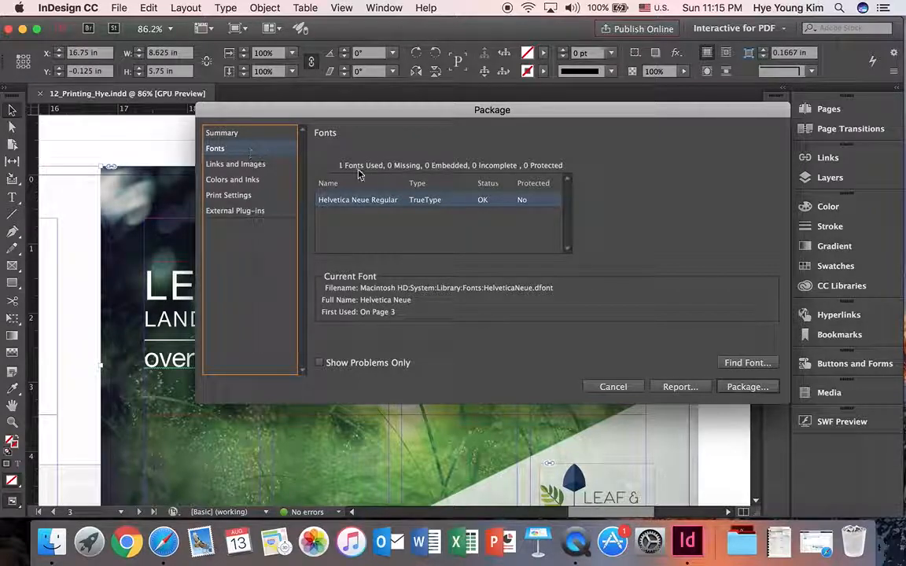
{"action": "left_click", "coordinate": [260, 163]}
{"action": "mouse_move", "coordinate": [567, 181]}
{"action": "left_mouse_down"}
{"action": "mouse_move", "coordinate": [568, 241]}
{"action": "mouse_move", "coordinate": [574, 184]}
{"action": "left_mouse_up"}
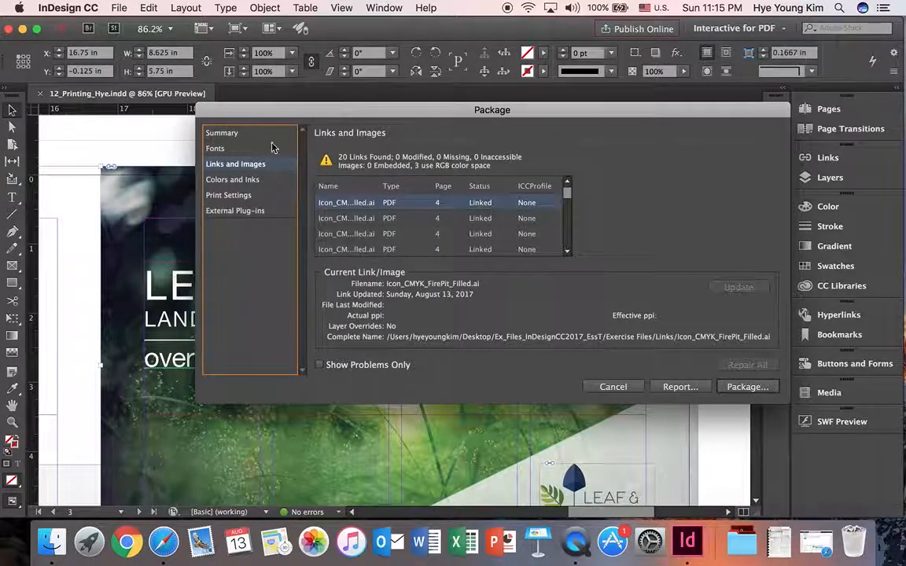
{"action": "left_click", "coordinate": [228, 180]}
{"action": "left_click", "coordinate": [256, 194]}
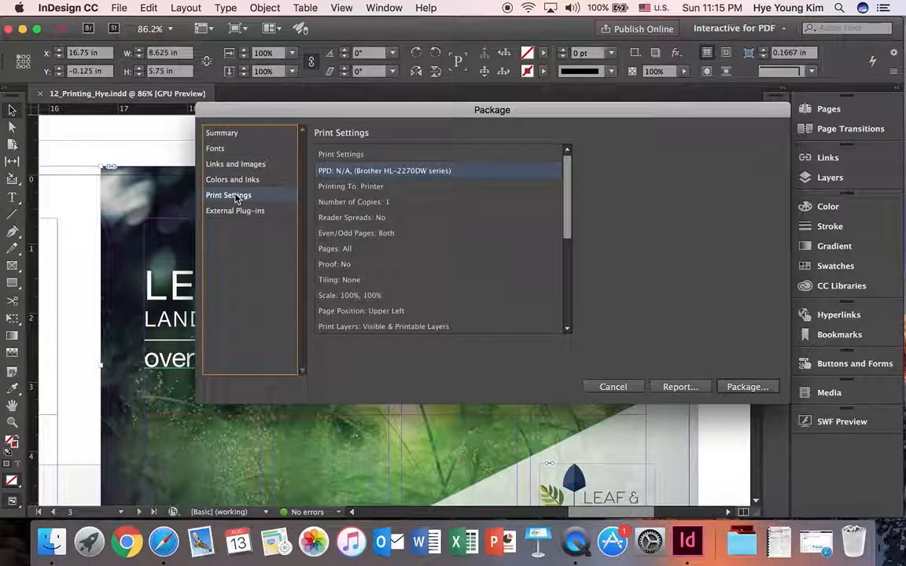
{"action": "left_click", "coordinate": [243, 210]}
{"action": "left_click", "coordinate": [236, 134]}
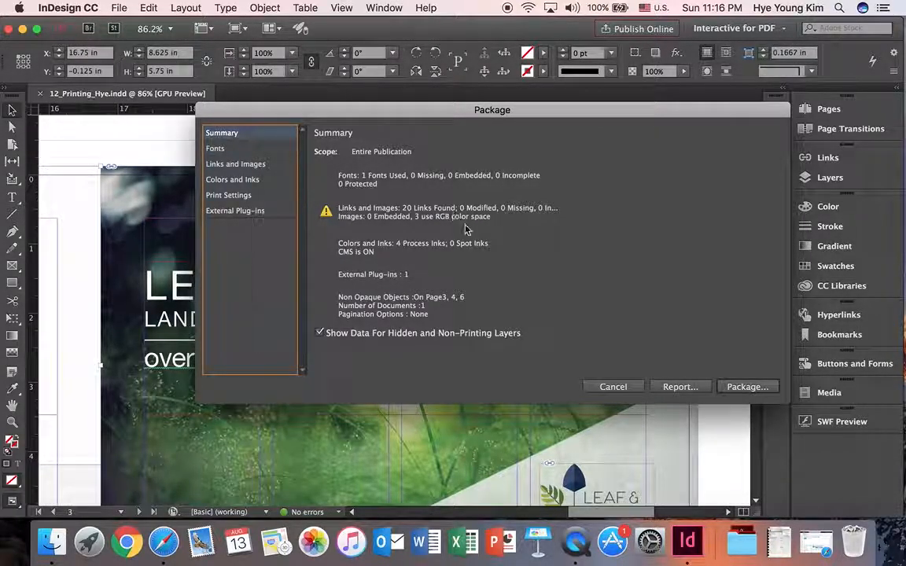
Proceed with packaging using the unfilled Instructions.txt printing instructions and choose the Desktop as the destination
{"action": "left_click", "coordinate": [747, 387]}
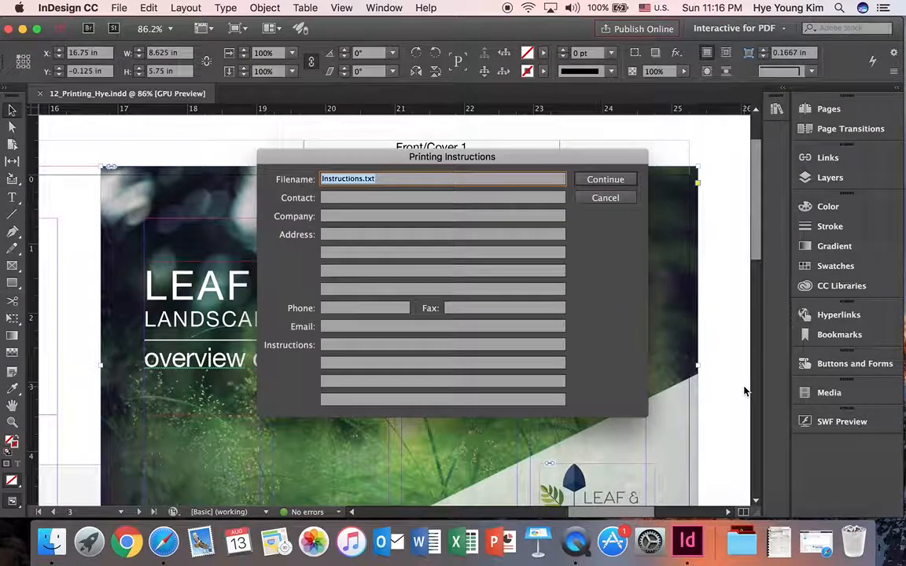
{"action": "left_click", "coordinate": [606, 180]}
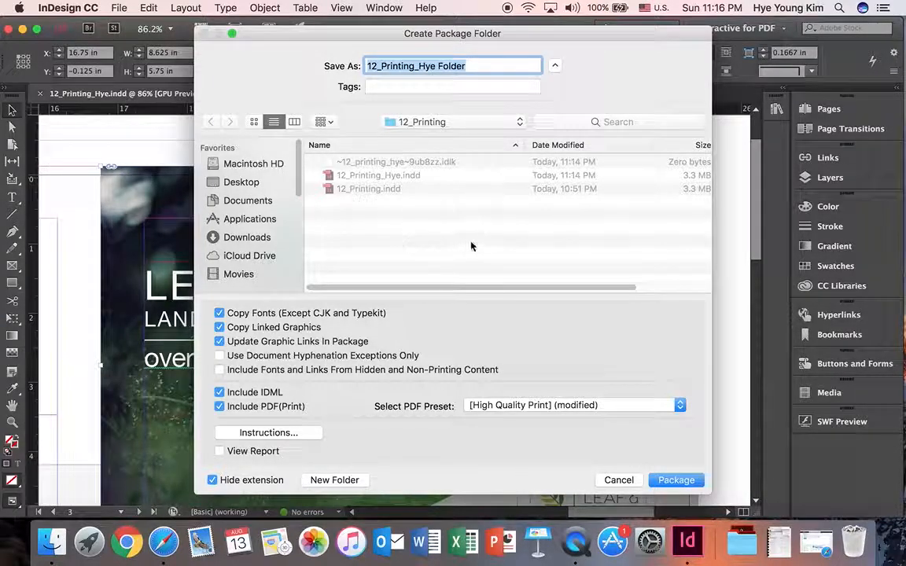
{"action": "left_click", "coordinate": [470, 122]}
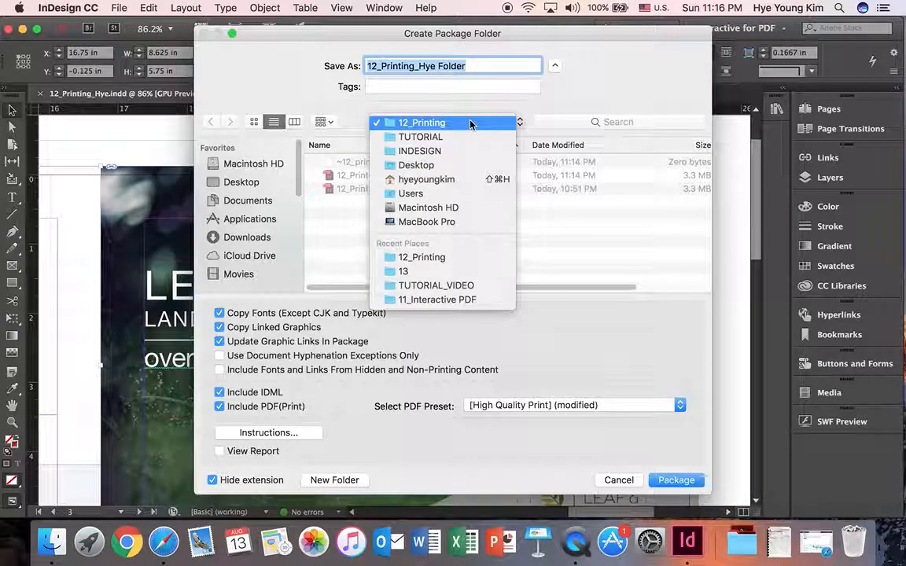
{"action": "left_click", "coordinate": [470, 126]}
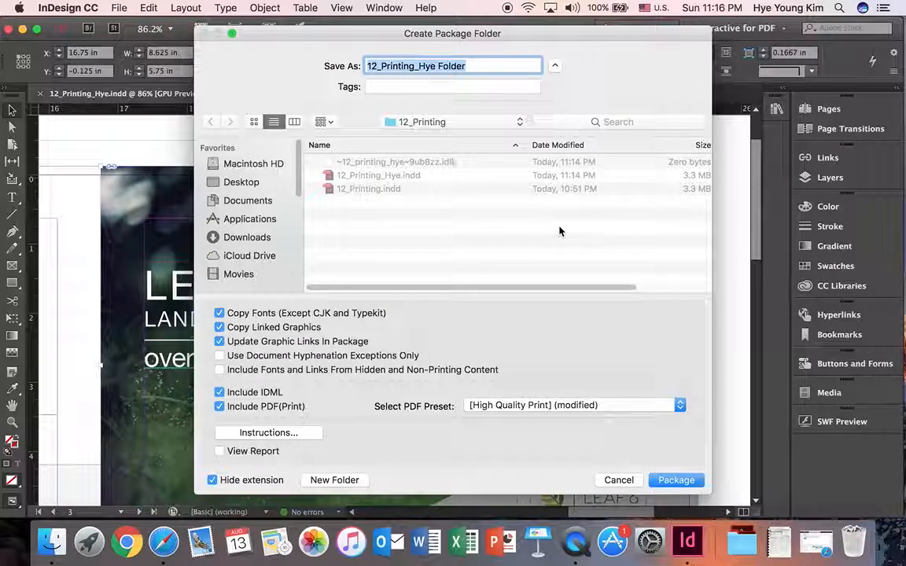
{"action": "left_click", "coordinate": [236, 184]}
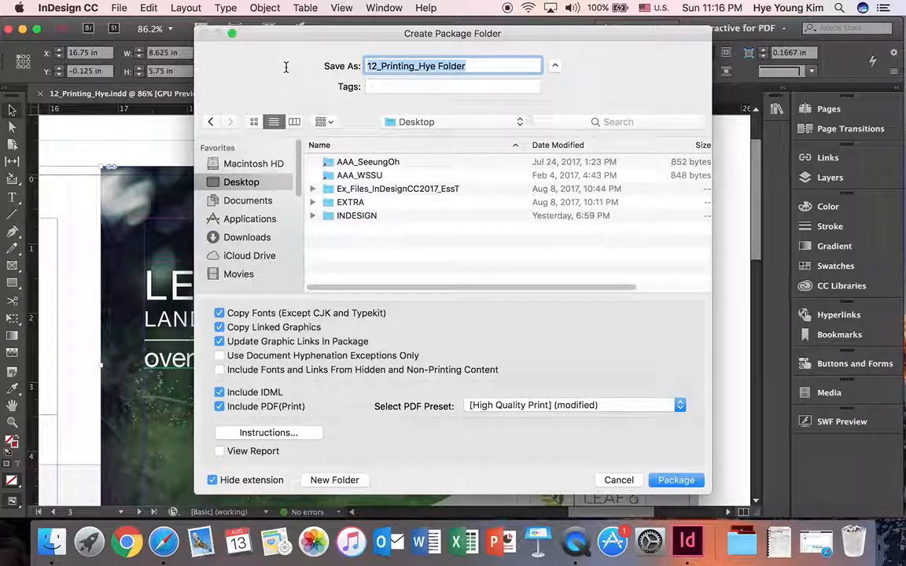
Name the package folder Package, keeping the Desktop as its location
{"action": "type", "text": "Pack"}
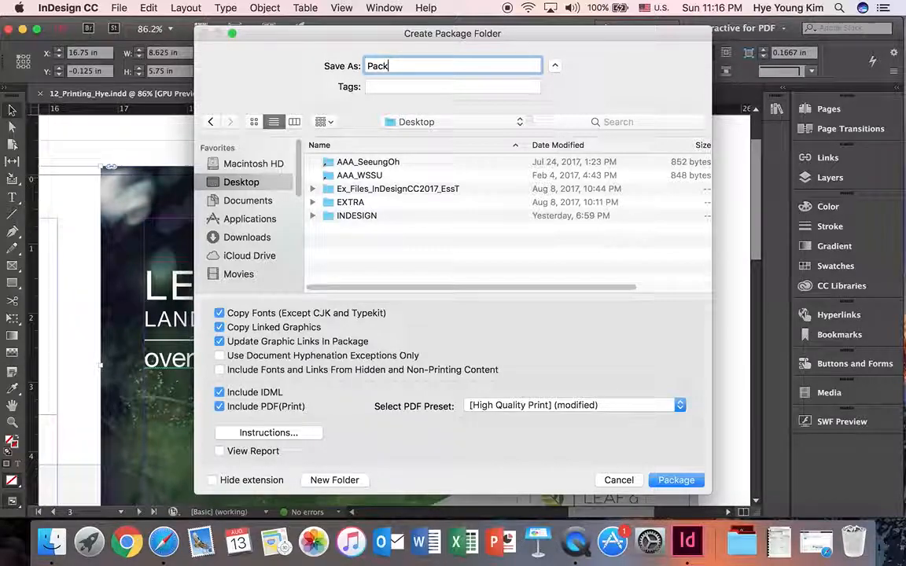
{"action": "key", "text": "BackSpace"}
{"action": "key", "text": "BackSpace"}
{"action": "key", "text": "BackSpace"}
{"action": "key", "text": "BackSpace"}
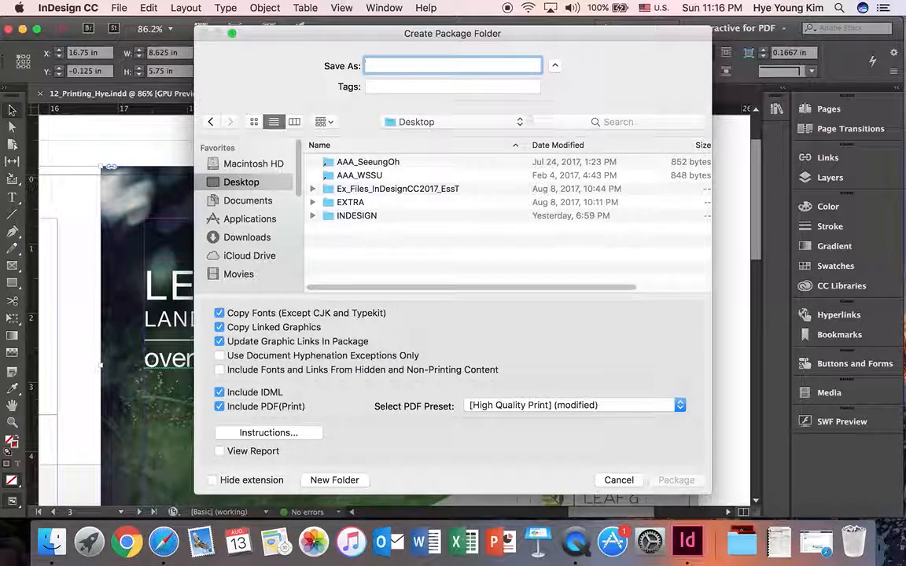
{"action": "type", "text": "Pak"}
{"action": "type", "text": "ka"}
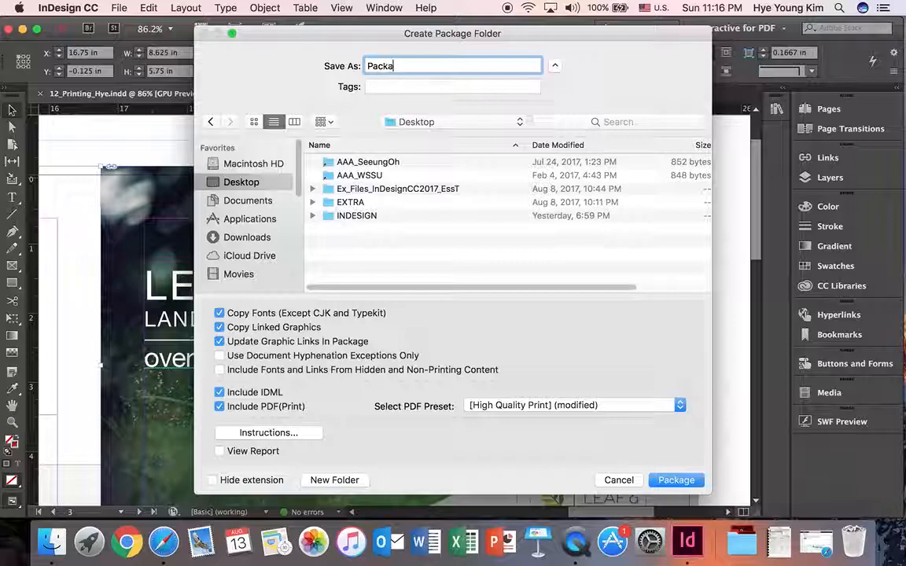
{"action": "type", "text": "ge"}
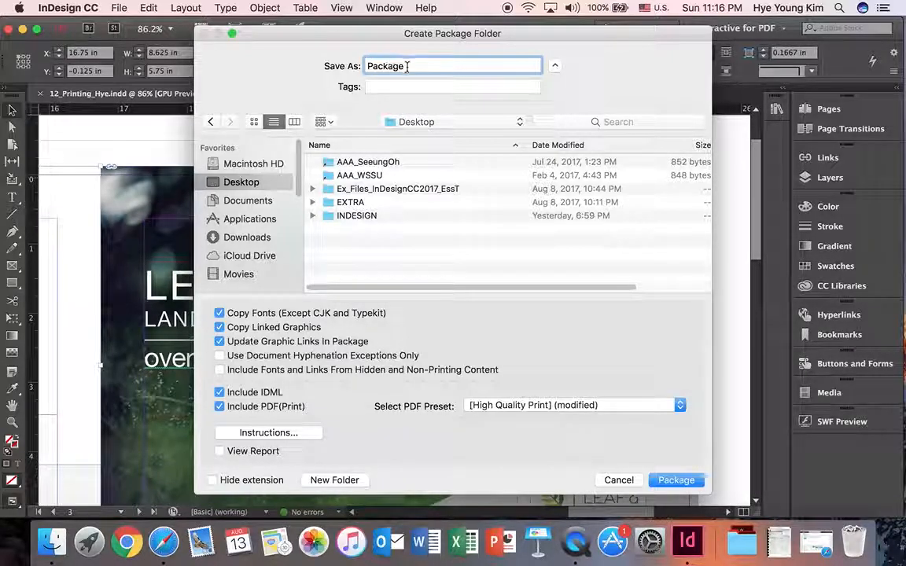
{"action": "key", "text": "super+a"}
{"action": "left_click", "coordinate": [334, 479]}
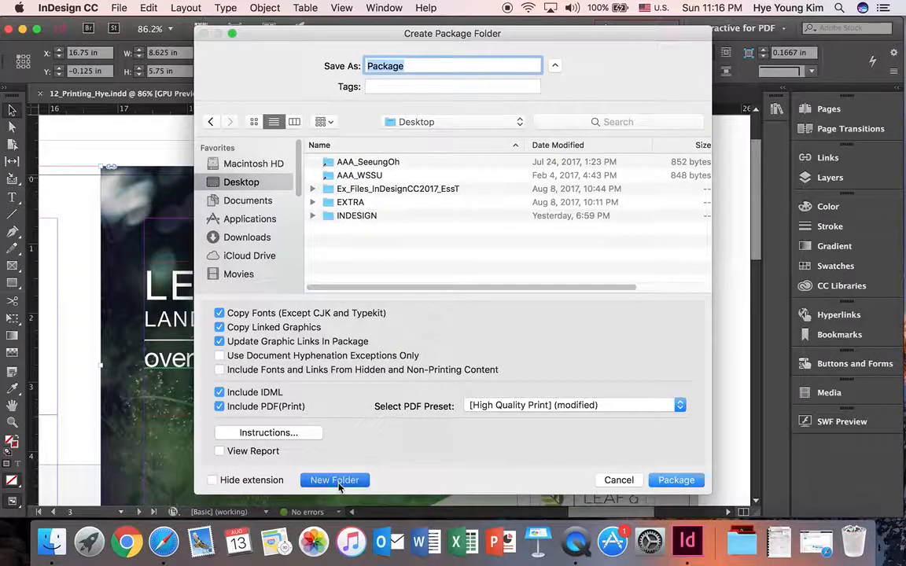
{"action": "left_click", "coordinate": [344, 164]}
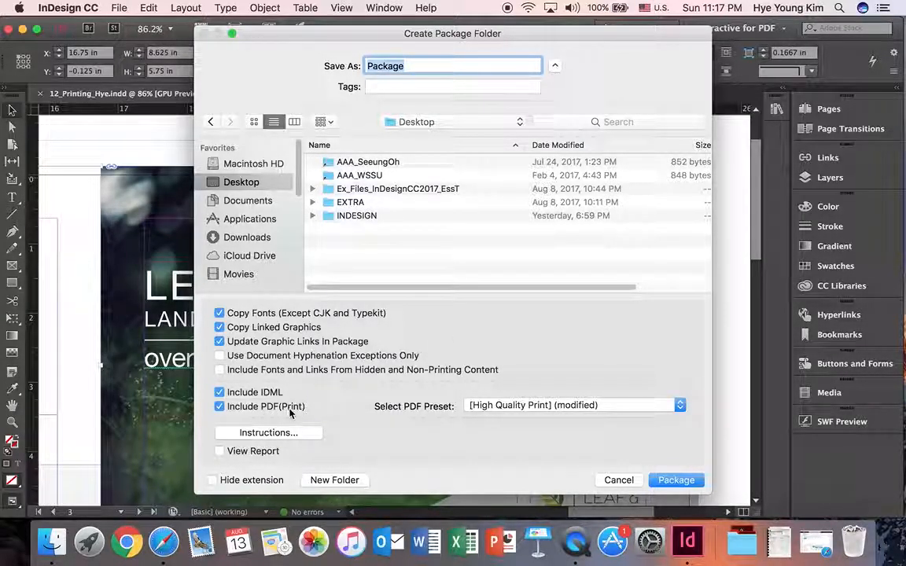
Set the PDF preset to [High Quality Print], create the package and accept the font copyright notice
{"action": "left_click", "coordinate": [620, 409]}
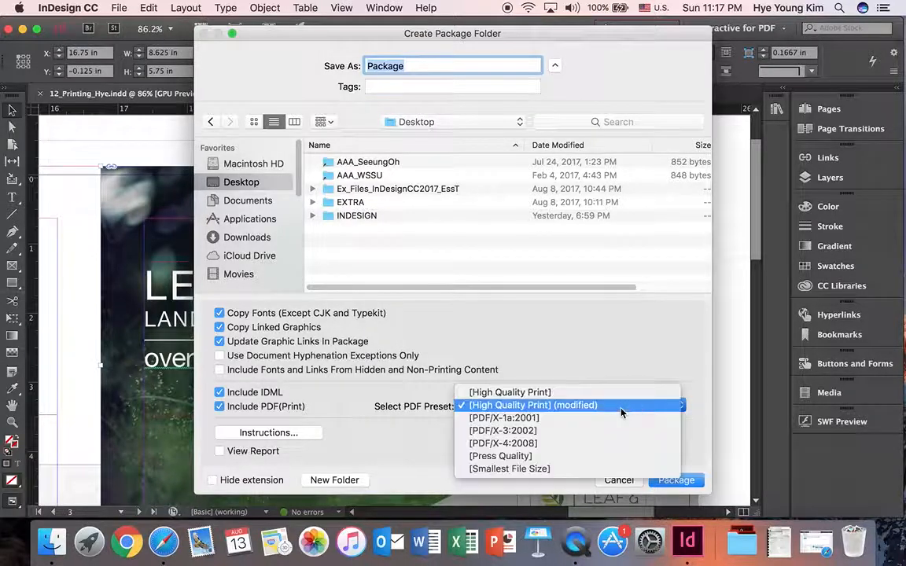
{"action": "left_click", "coordinate": [621, 410]}
{"action": "left_click", "coordinate": [621, 410]}
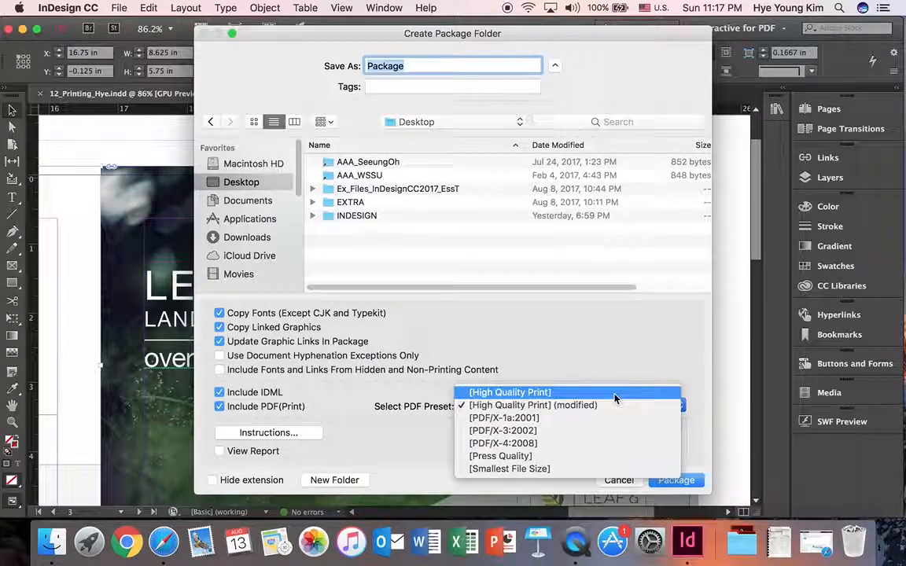
{"action": "left_click", "coordinate": [615, 395]}
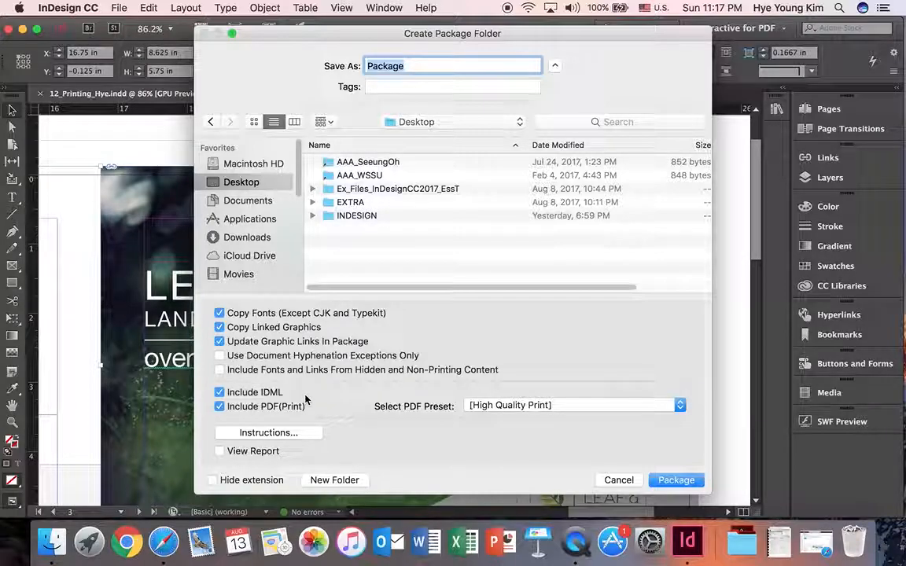
{"action": "left_click", "coordinate": [677, 481]}
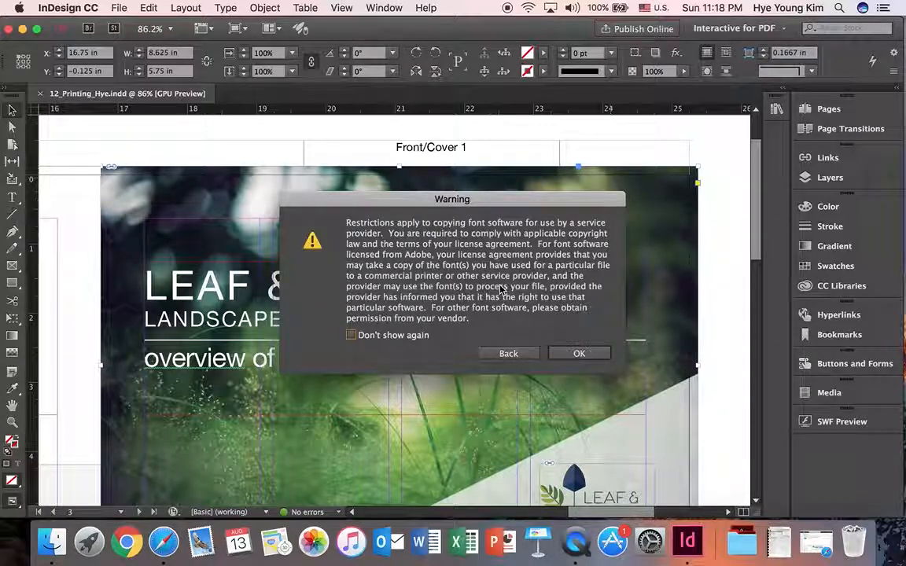
{"action": "left_click", "coordinate": [579, 353]}
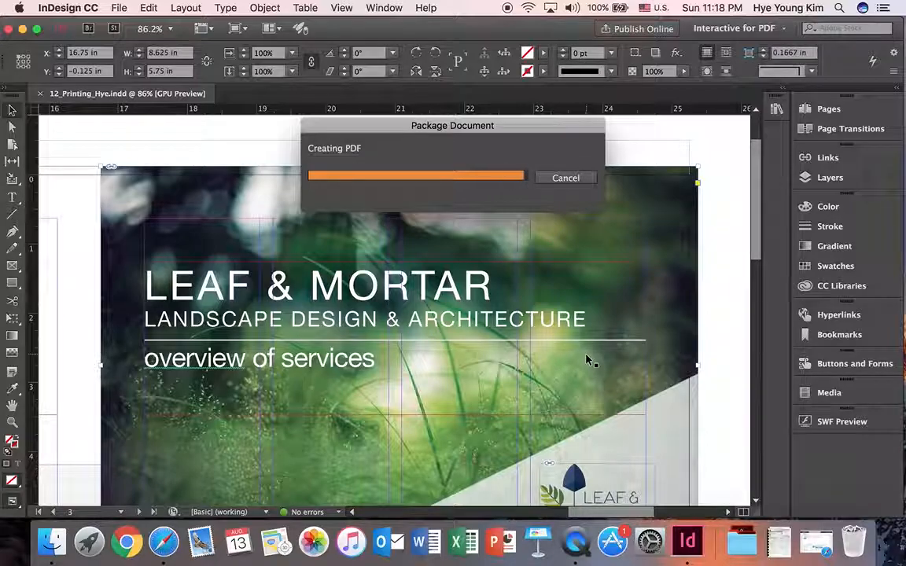
Switch to the desktop, move the Package folder beside the INDESIGN folder and open it
{"action": "left_click", "coordinate": [20, 29]}
{"action": "left_click", "coordinate": [606, 236]}
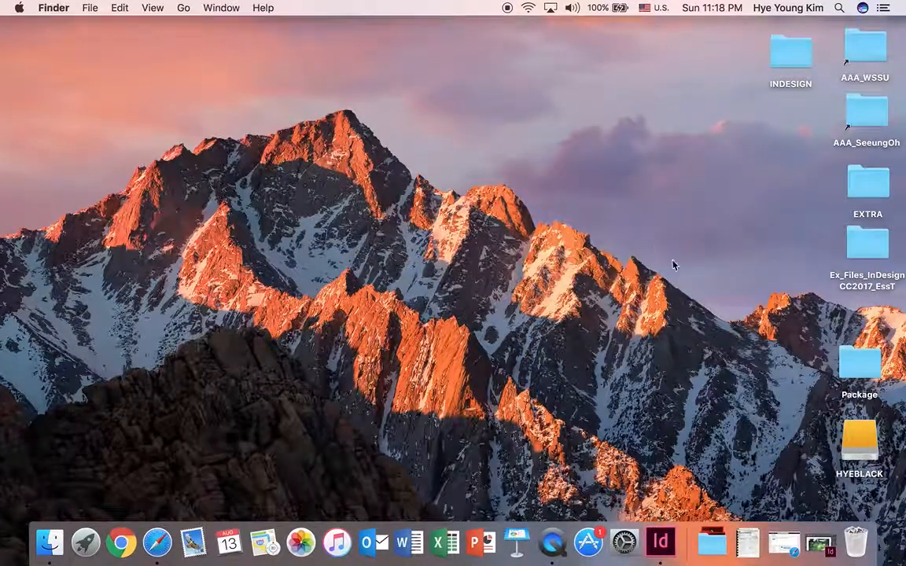
{"action": "left_click_drag", "start_coordinate": [876, 358], "coordinate": [687, 71]}
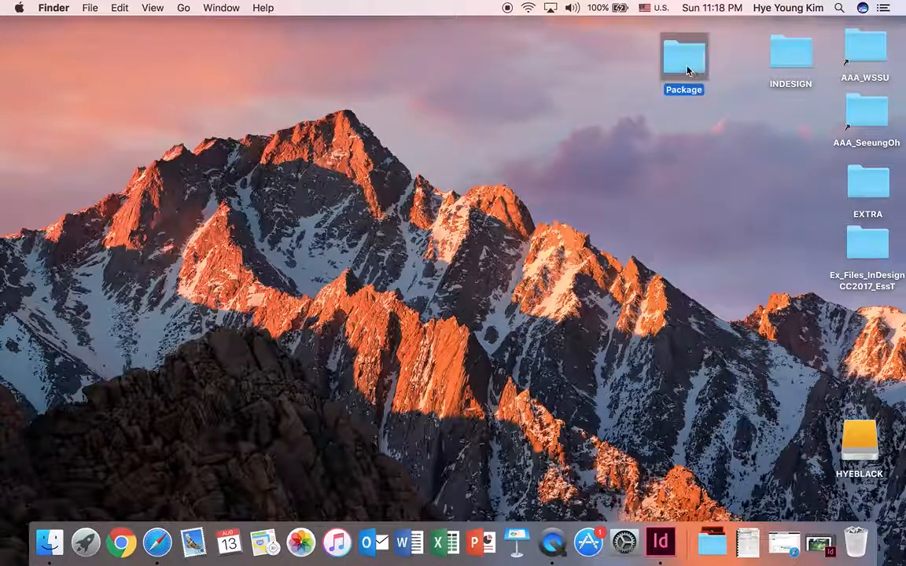
{"action": "double_click", "coordinate": [687, 71]}
{"action": "left_click_drag", "start_coordinate": [456, 85], "coordinate": [415, 99]}
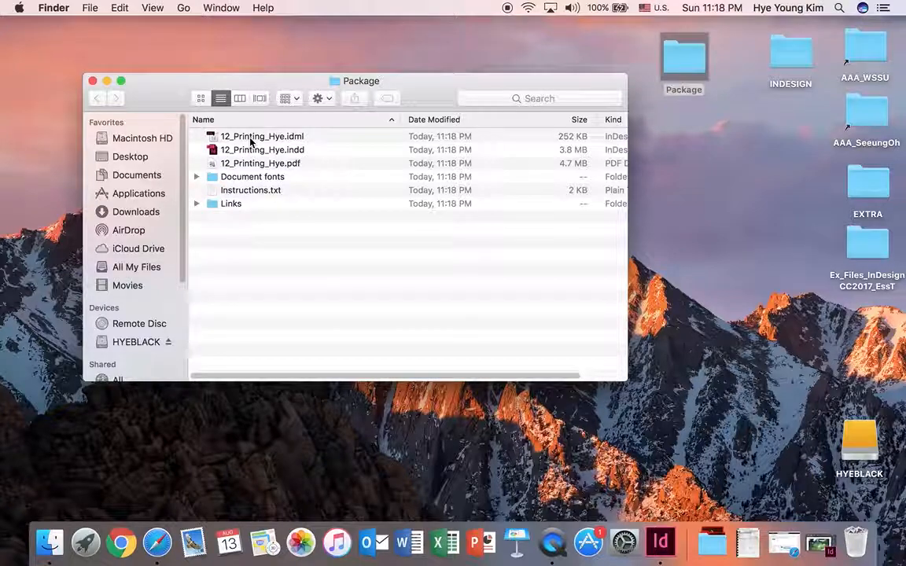
Examine the packaged IDML, INDD and PDF files in the Package folder
{"action": "left_click", "coordinate": [232, 136]}
{"action": "left_click", "coordinate": [252, 150]}
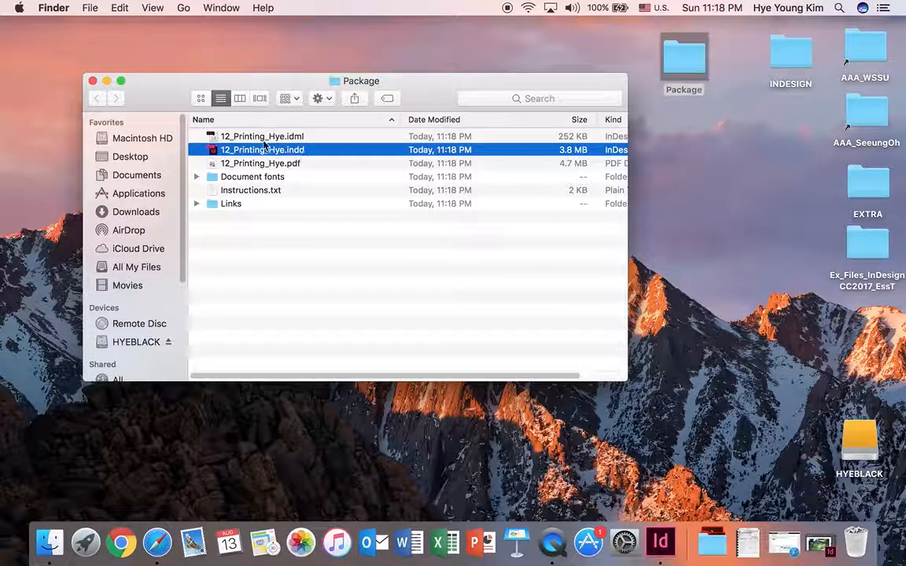
{"action": "left_click", "coordinate": [295, 138]}
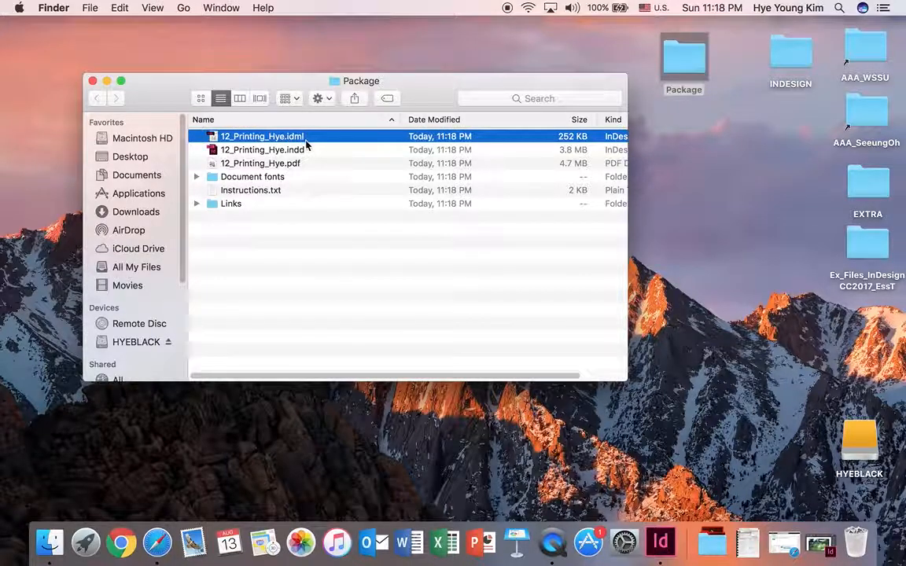
{"action": "left_click", "coordinate": [263, 164]}
{"action": "left_click", "coordinate": [350, 278]}
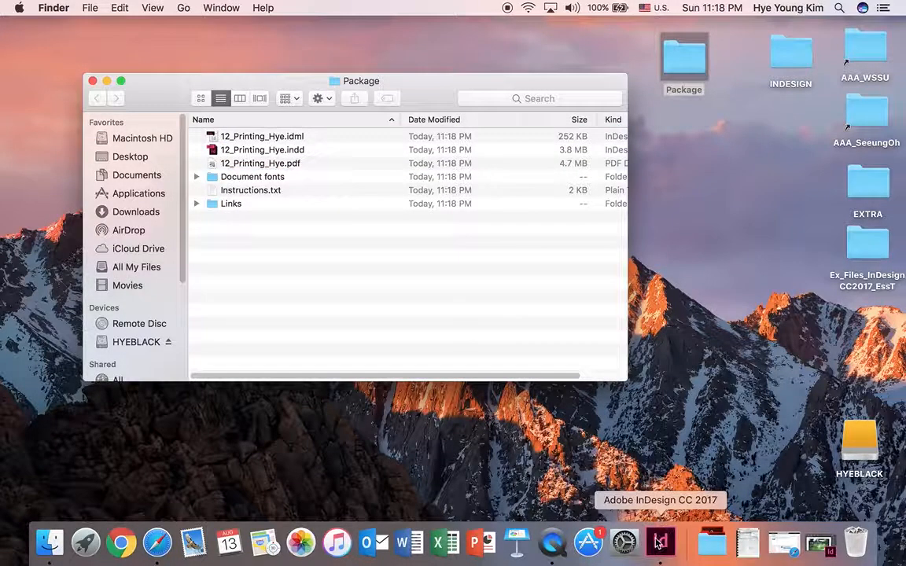
Switch to InDesign, close the open brochure document and hide the application
{"action": "left_click", "coordinate": [659, 543]}
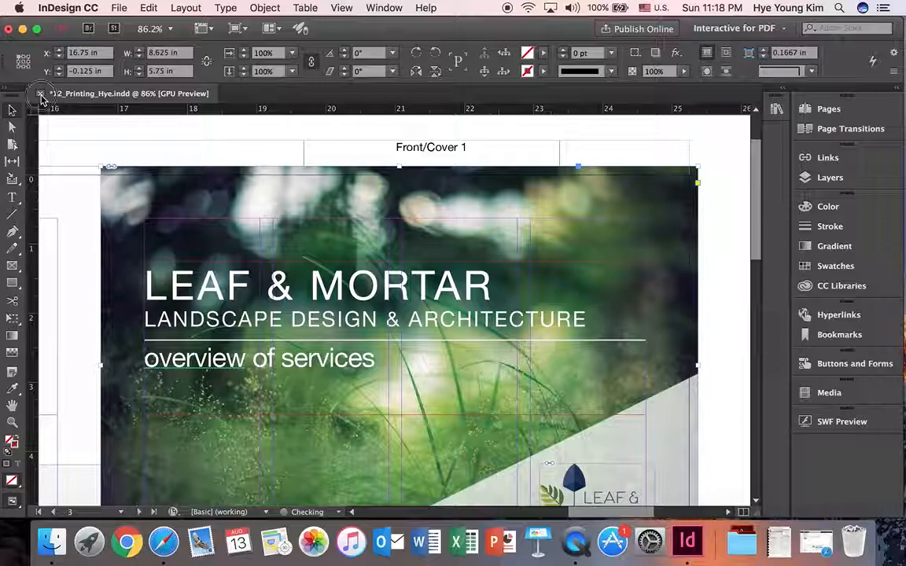
{"action": "left_click", "coordinate": [40, 94]}
{"action": "left_click", "coordinate": [587, 294]}
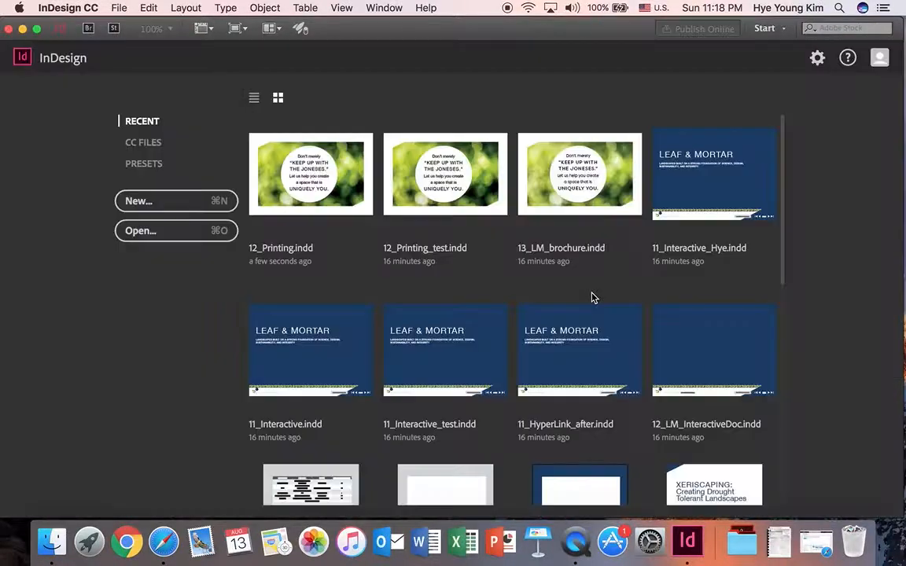
{"action": "left_click", "coordinate": [68, 8]}
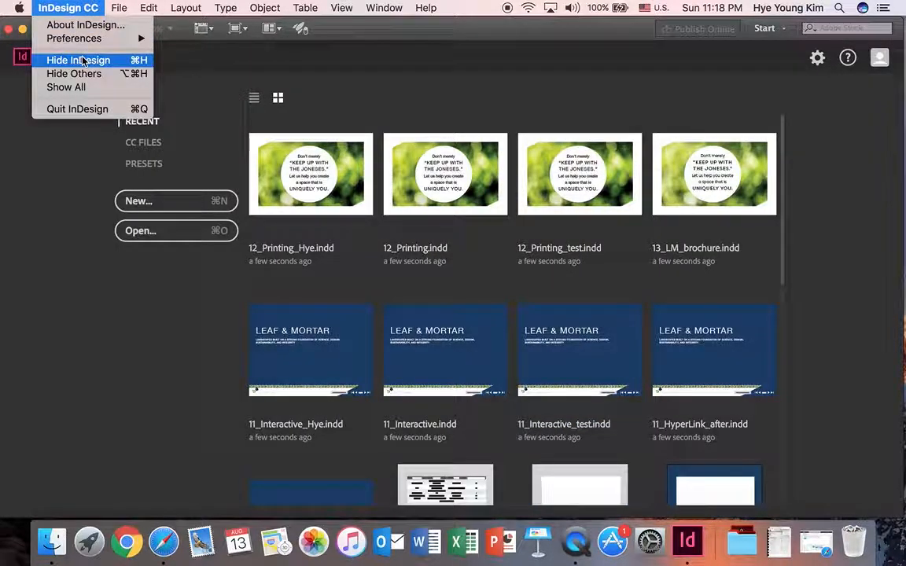
{"action": "left_click", "coordinate": [82, 62]}
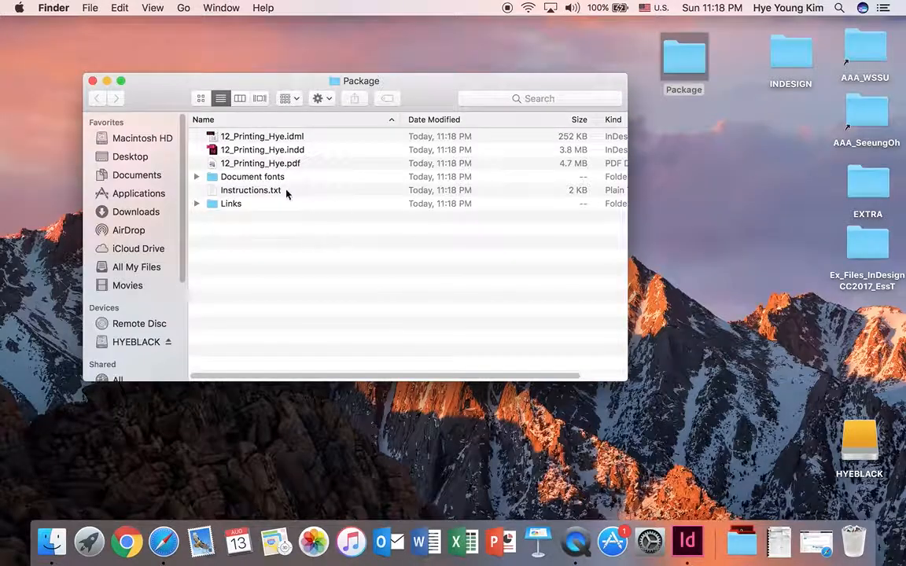
Open the packaged INDD file from the Package folder and look through its pages
{"action": "double_click", "coordinate": [260, 150]}
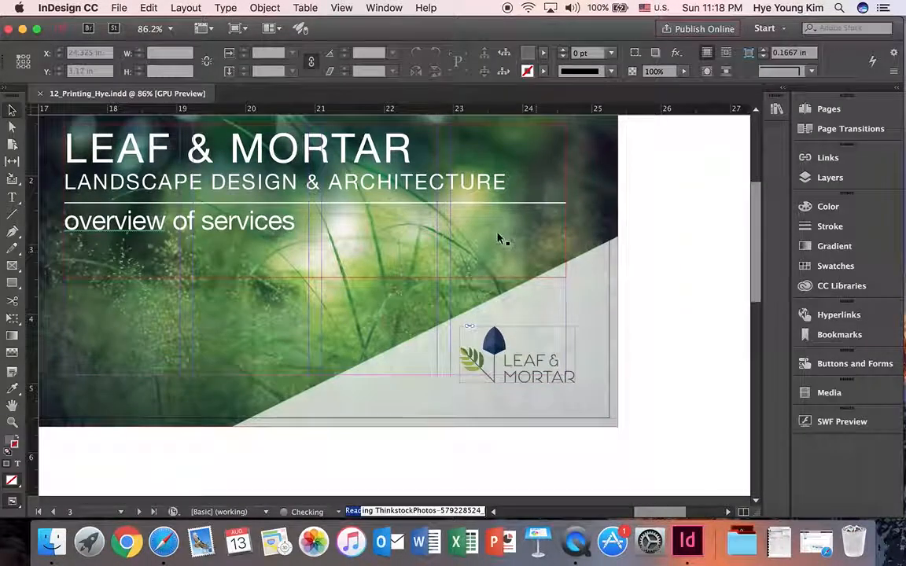
{"action": "left_click_drag", "start_coordinate": [613, 511], "coordinate": [554, 508]}
{"action": "scroll", "coordinate": [534, 340], "scroll_direction": "up", "scroll_amount": 5}
{"action": "scroll", "coordinate": [534, 341], "scroll_direction": "down", "scroll_amount": 15}
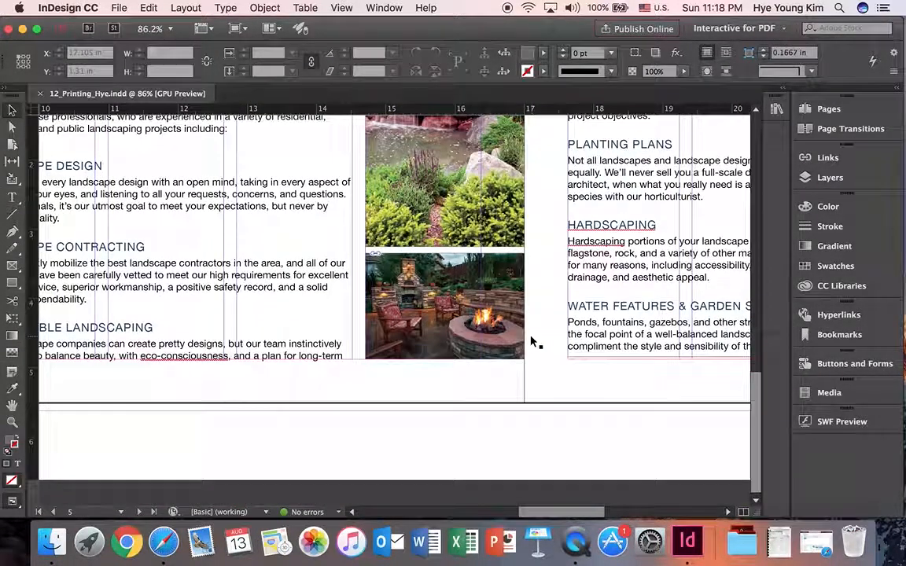
Return to the Package folder, open the packaged IDML file in InDesign and look through the brochure's spreads
{"action": "left_click", "coordinate": [22, 29]}
{"action": "double_click", "coordinate": [273, 152]}
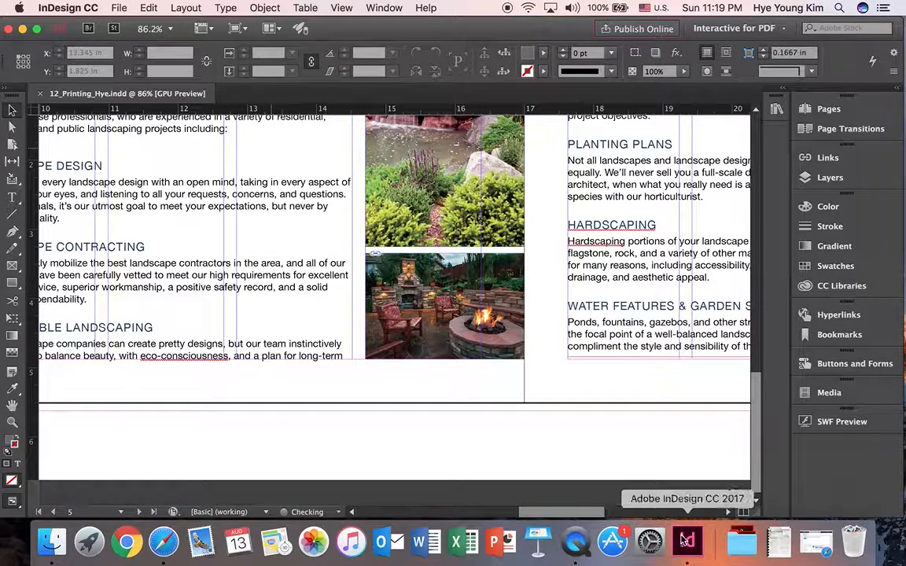
{"action": "left_click", "coordinate": [49, 549]}
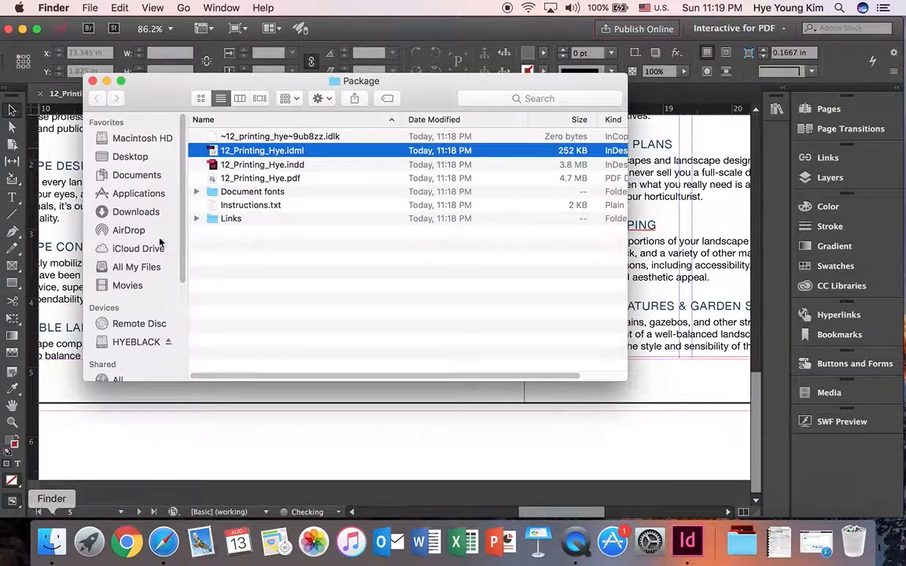
{"action": "right_click", "coordinate": [247, 150]}
{"action": "left_click", "coordinate": [223, 269]}
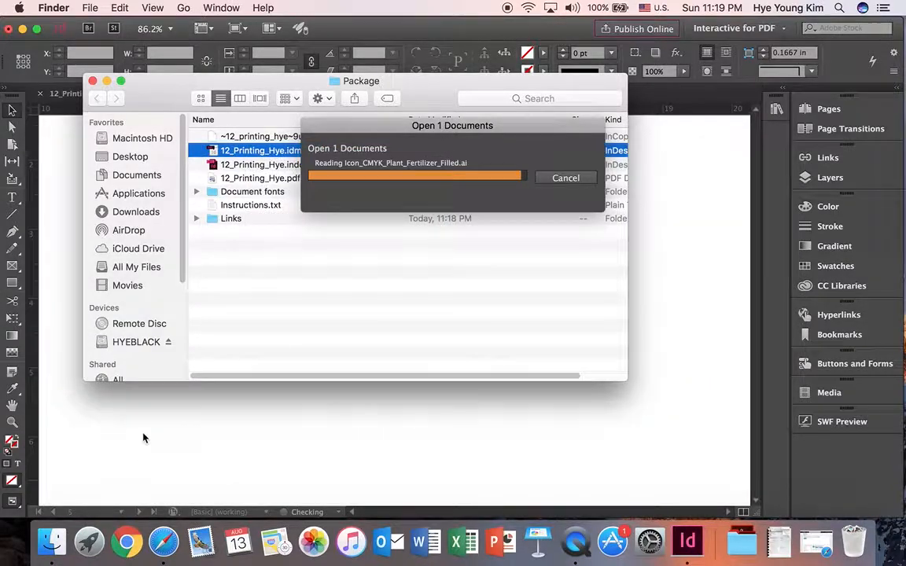
{"action": "left_click", "coordinate": [144, 437]}
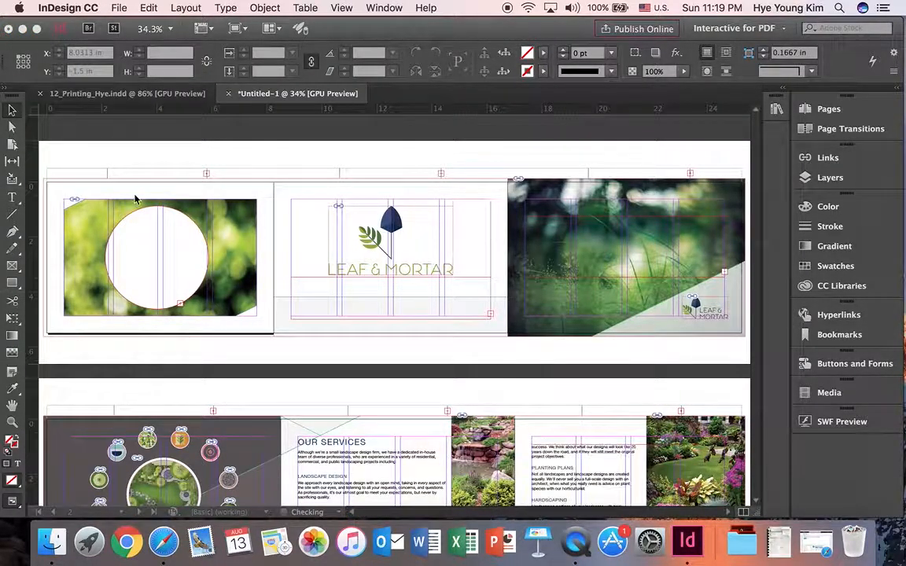
{"action": "scroll", "coordinate": [273, 281], "scroll_direction": "down", "scroll_amount": 5}
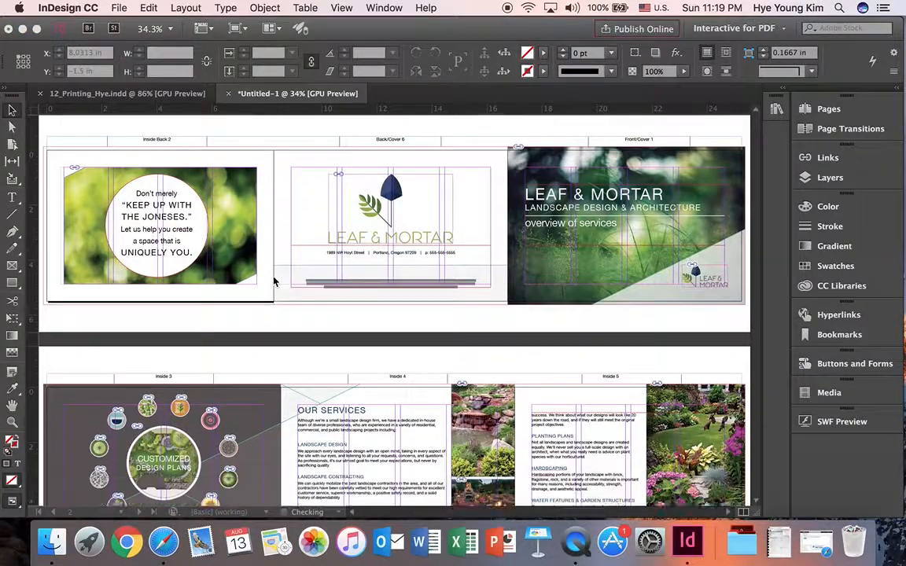
{"action": "scroll", "coordinate": [256, 277], "scroll_direction": "up", "scroll_amount": 5}
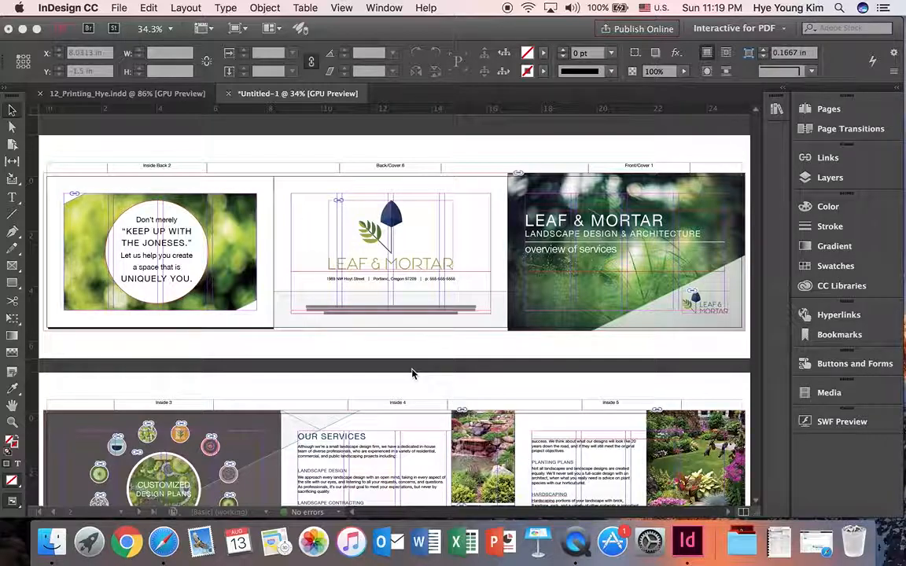
Open the packaged PDF from the Package folder, look through all its pages and close it
{"action": "left_click", "coordinate": [63, 546]}
{"action": "double_click", "coordinate": [244, 177]}
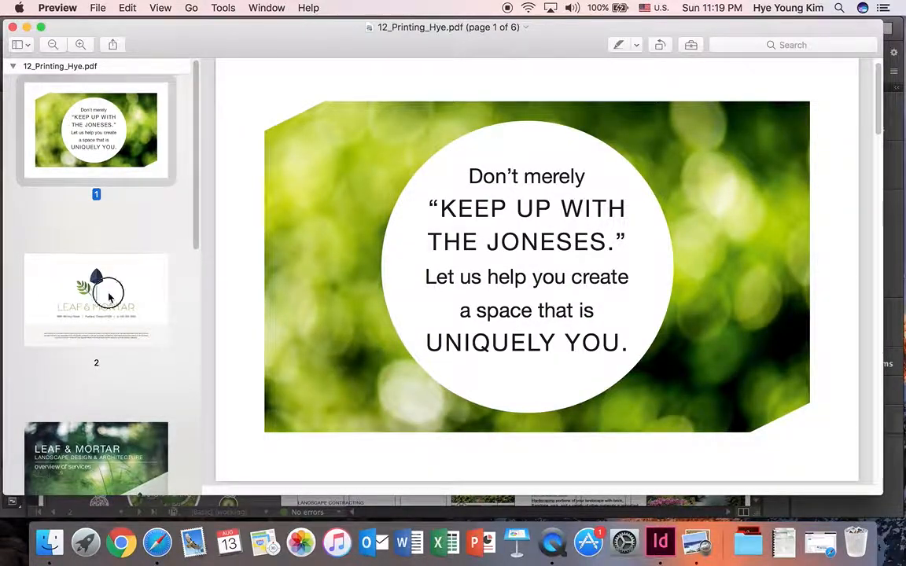
{"action": "left_click", "coordinate": [118, 379]}
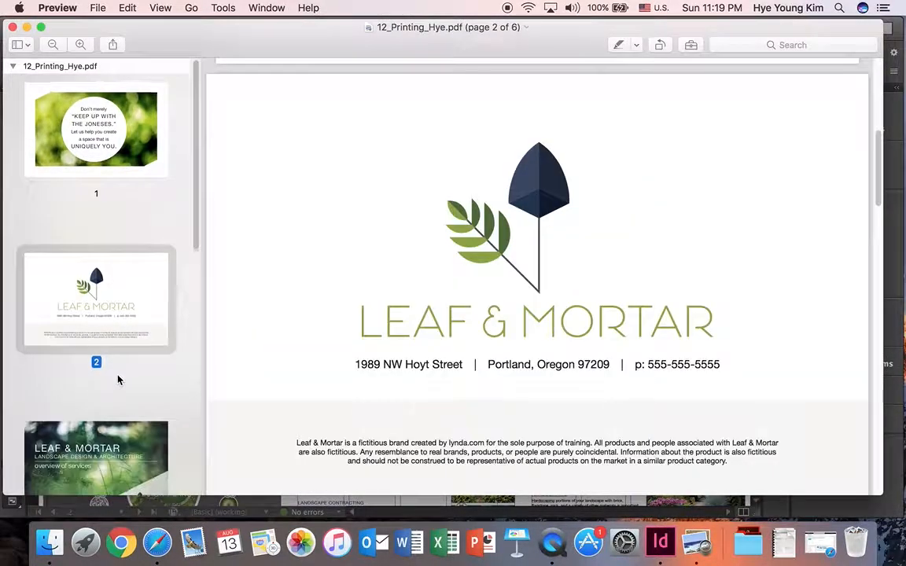
{"action": "scroll", "coordinate": [118, 378], "scroll_direction": "down", "scroll_amount": 2}
{"action": "left_click", "coordinate": [117, 395]}
{"action": "scroll", "coordinate": [125, 373], "scroll_direction": "down", "scroll_amount": 7}
{"action": "left_click", "coordinate": [125, 326]}
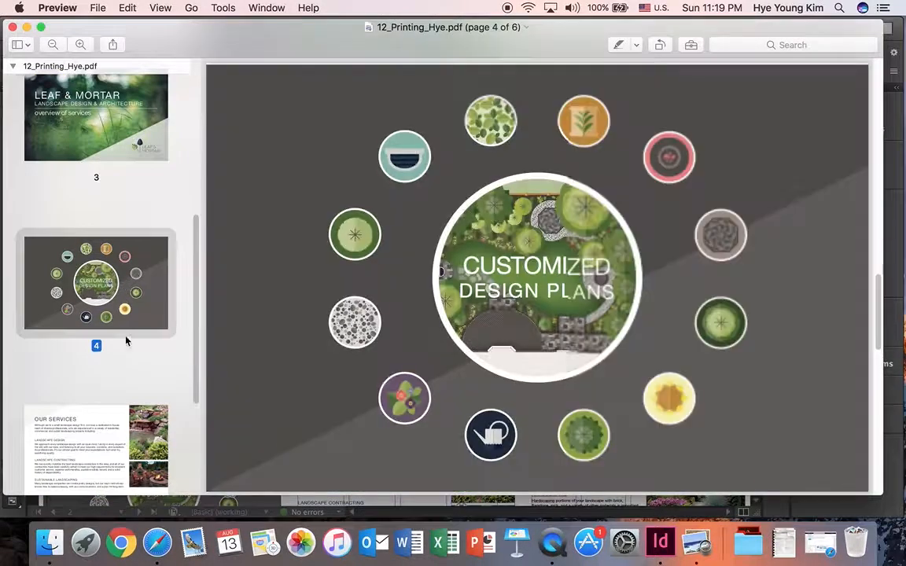
{"action": "left_click", "coordinate": [122, 439]}
{"action": "scroll", "coordinate": [126, 445], "scroll_direction": "down", "scroll_amount": 5}
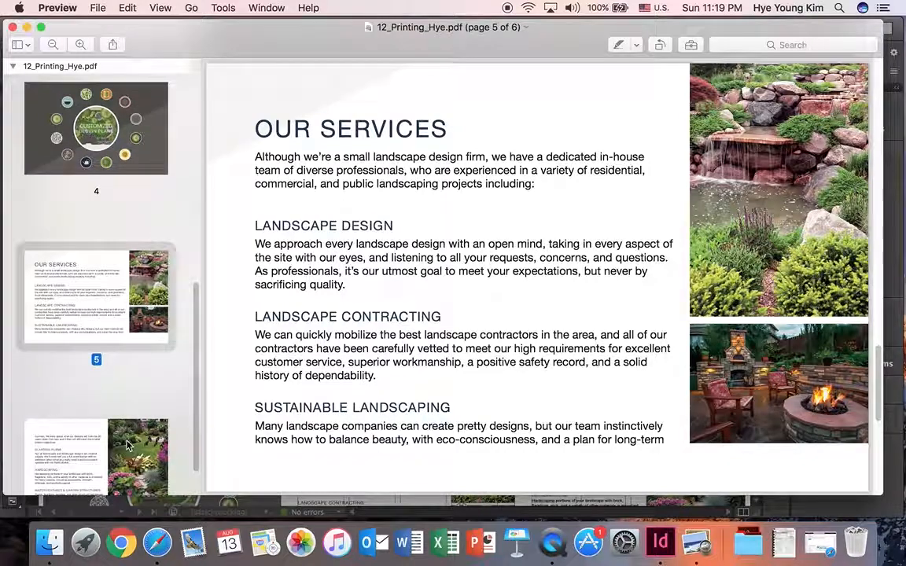
{"action": "left_click", "coordinate": [128, 446]}
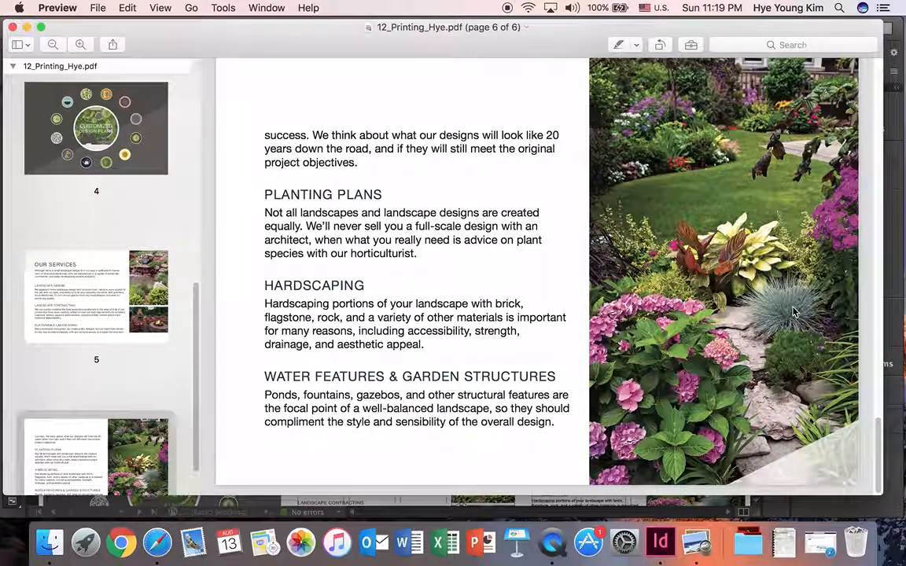
{"action": "scroll", "coordinate": [554, 273], "scroll_direction": "up", "scroll_amount": 3}
{"action": "scroll", "coordinate": [554, 274], "scroll_direction": "up", "scroll_amount": 10}
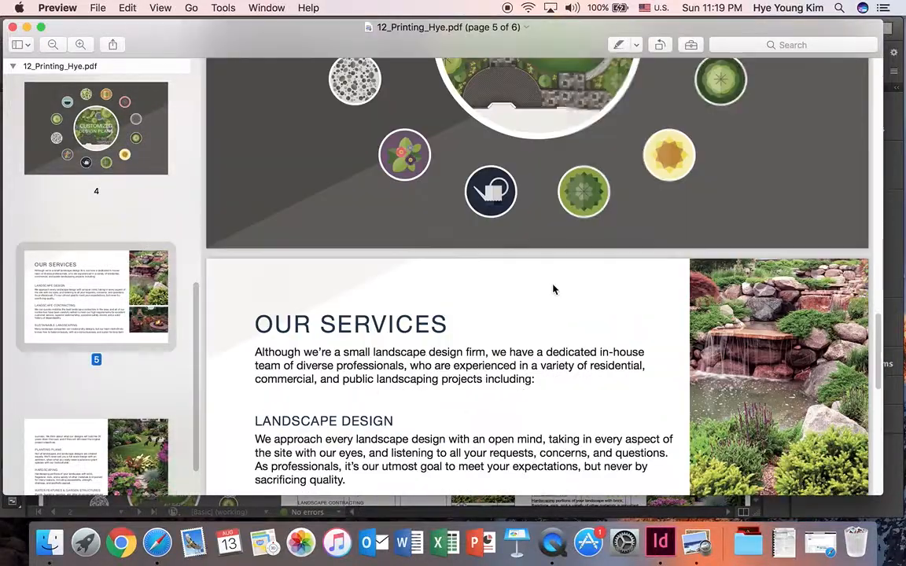
{"action": "left_click", "coordinate": [12, 28]}
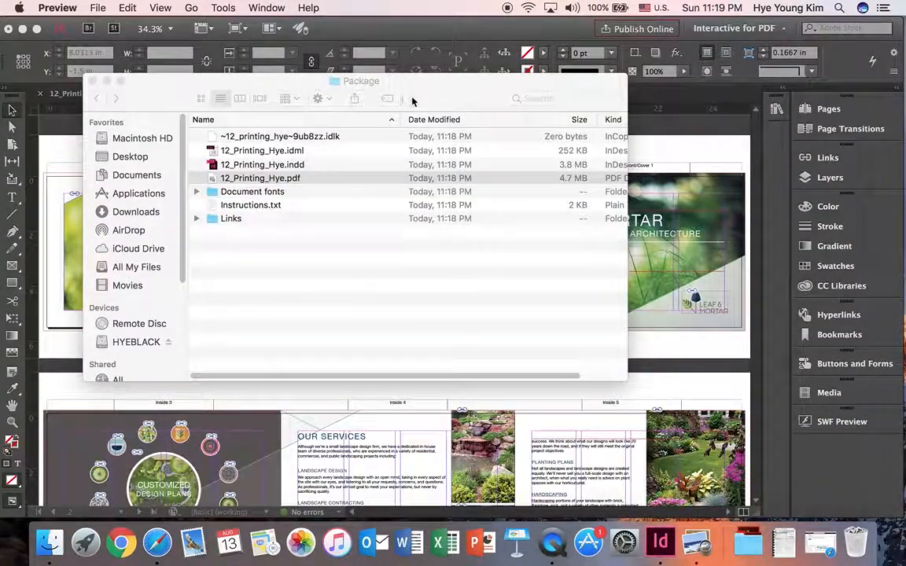
Look inside the Document fonts folder of the package and return to the Package folder
{"action": "left_click", "coordinate": [269, 191]}
{"action": "double_click", "coordinate": [269, 191]}
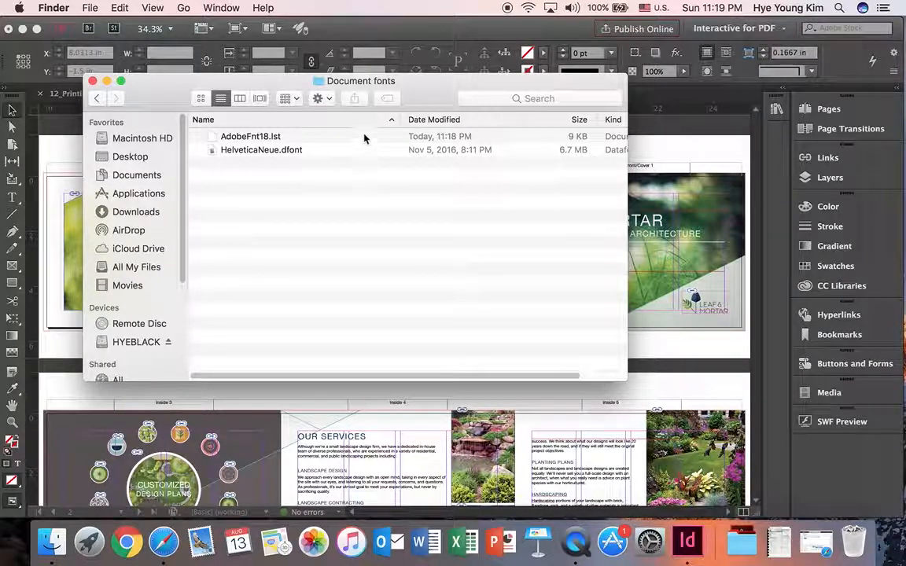
{"action": "left_click", "coordinate": [98, 101]}
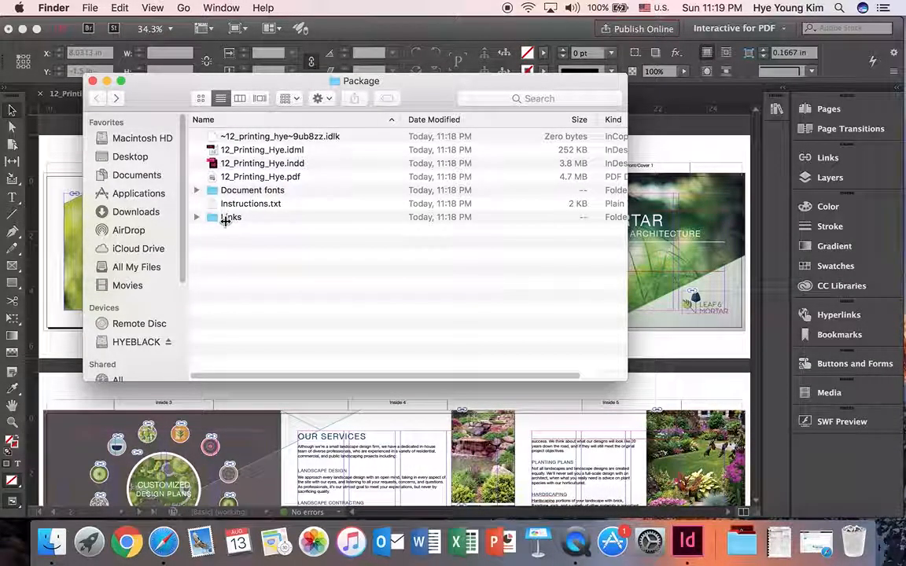
Open the package's Links folder, enlarge the window to examine the linked files and return to the Package folder
{"action": "double_click", "coordinate": [230, 217]}
{"action": "left_click_drag", "start_coordinate": [411, 81], "coordinate": [381, 24]}
{"action": "left_click_drag", "start_coordinate": [596, 325], "coordinate": [638, 458]}
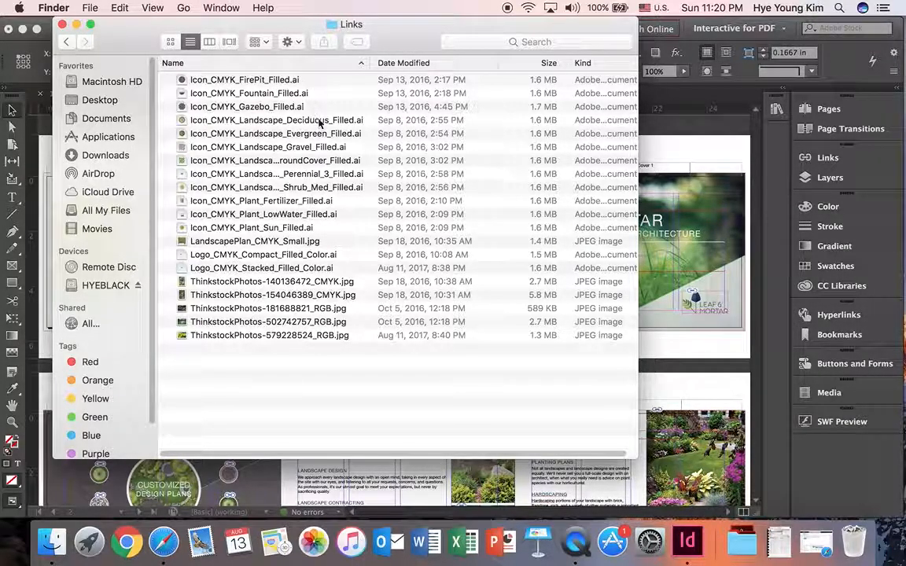
{"action": "left_click", "coordinate": [67, 42]}
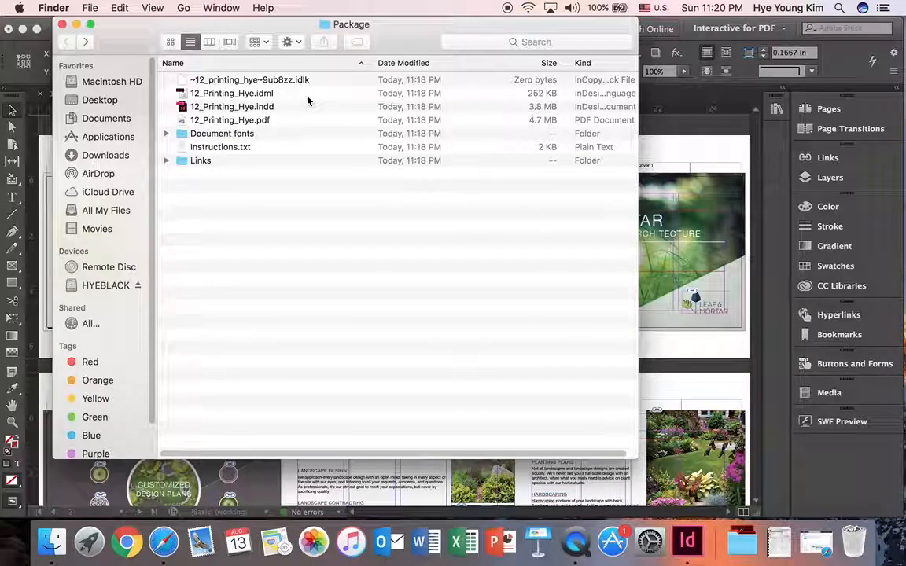
Review the files in the Package folder once more and close its Finder window
{"action": "left_click_drag", "start_coordinate": [403, 41], "coordinate": [406, 75]}
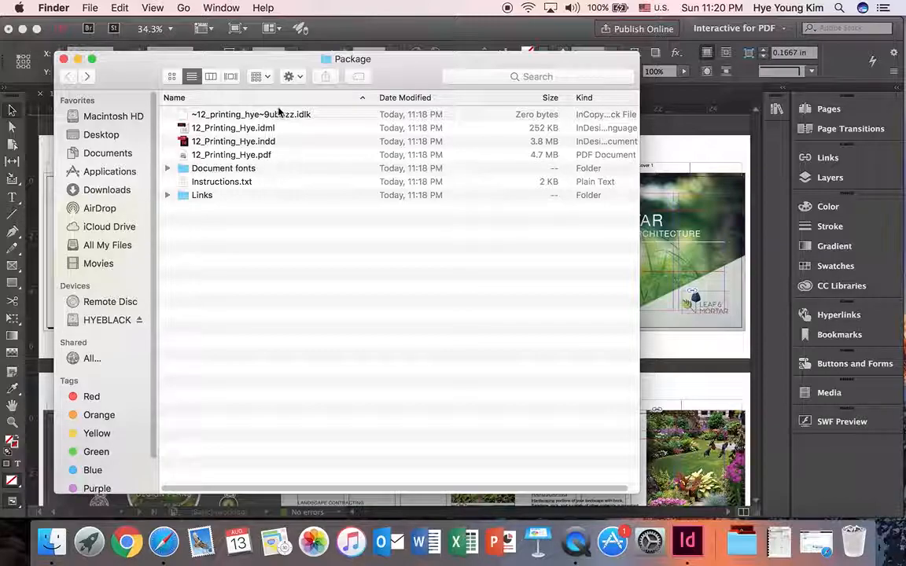
{"action": "left_click", "coordinate": [229, 142]}
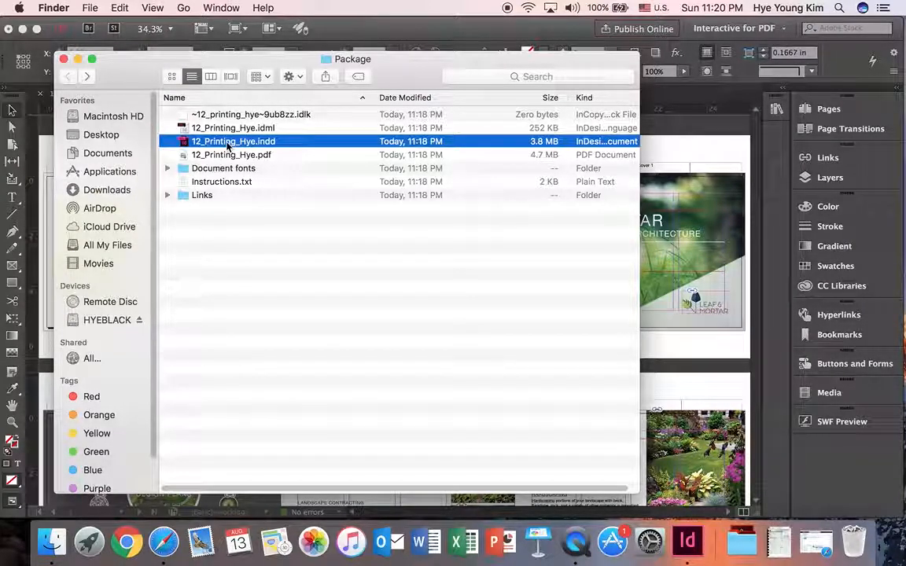
{"action": "left_click", "coordinate": [291, 251]}
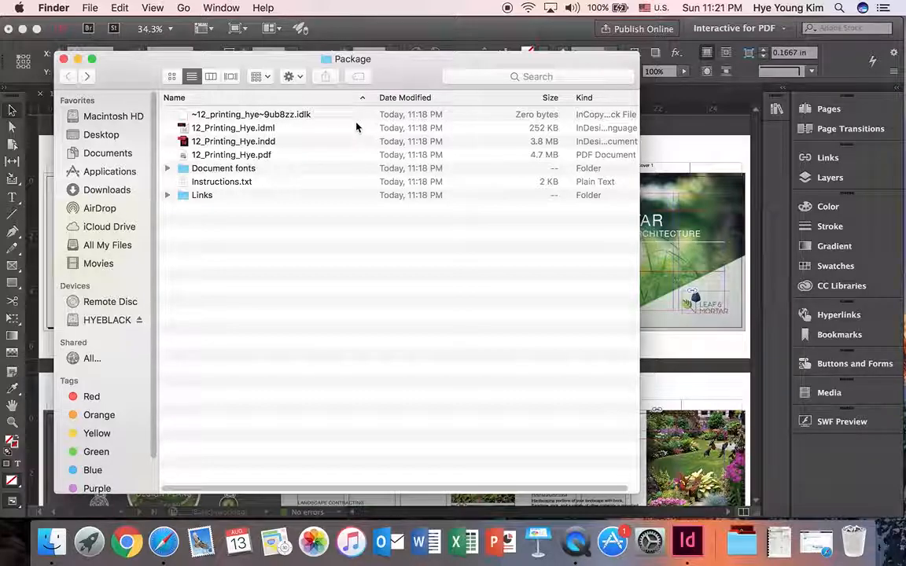
{"action": "left_click_drag", "start_coordinate": [398, 81], "coordinate": [385, 65]}
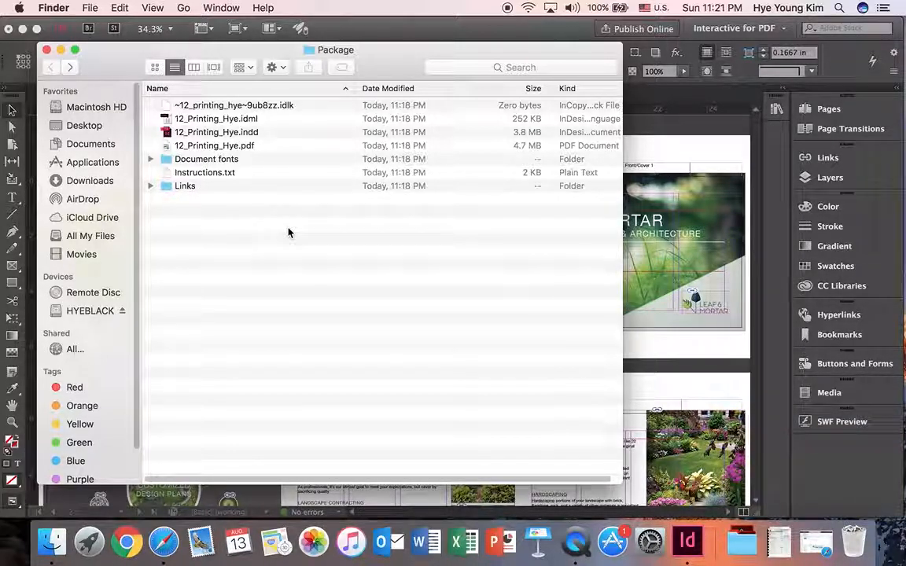
{"action": "left_click", "coordinate": [47, 50]}
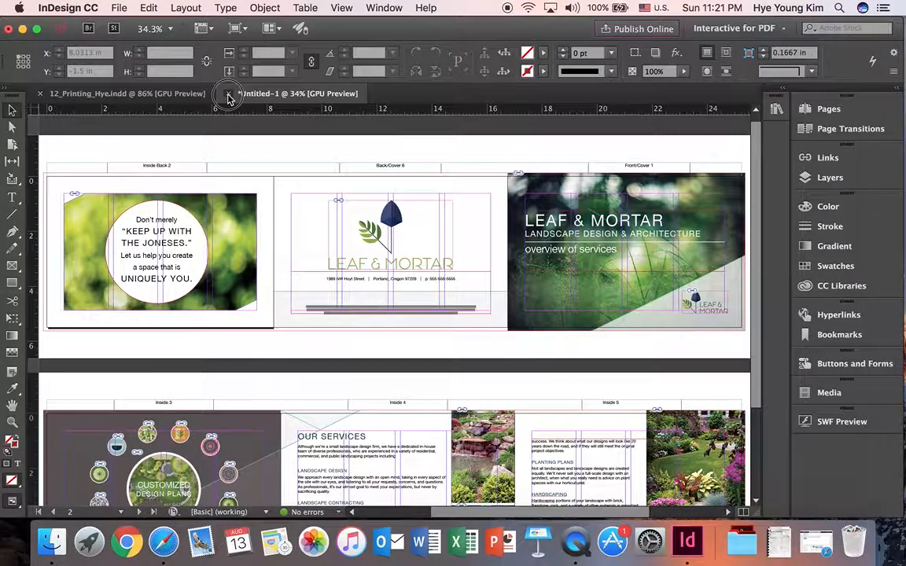
In InDesign, close the untitled IDML document without saving and close the packaged INDD document
{"action": "left_click", "coordinate": [229, 94]}
{"action": "left_click", "coordinate": [454, 292]}
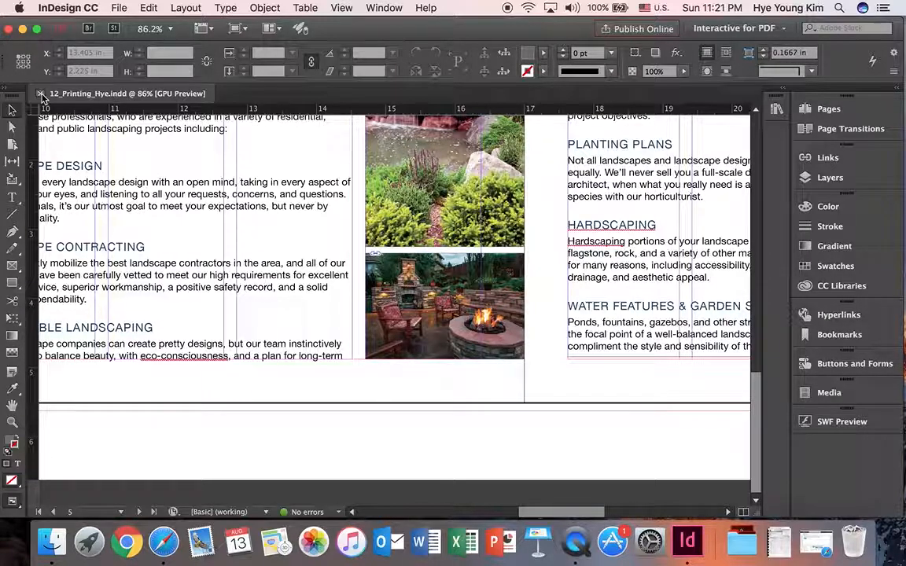
{"action": "left_click", "coordinate": [40, 94]}
Open the packaged INDD file from the Package folder on the Desktop
{"action": "left_click", "coordinate": [119, 8]}
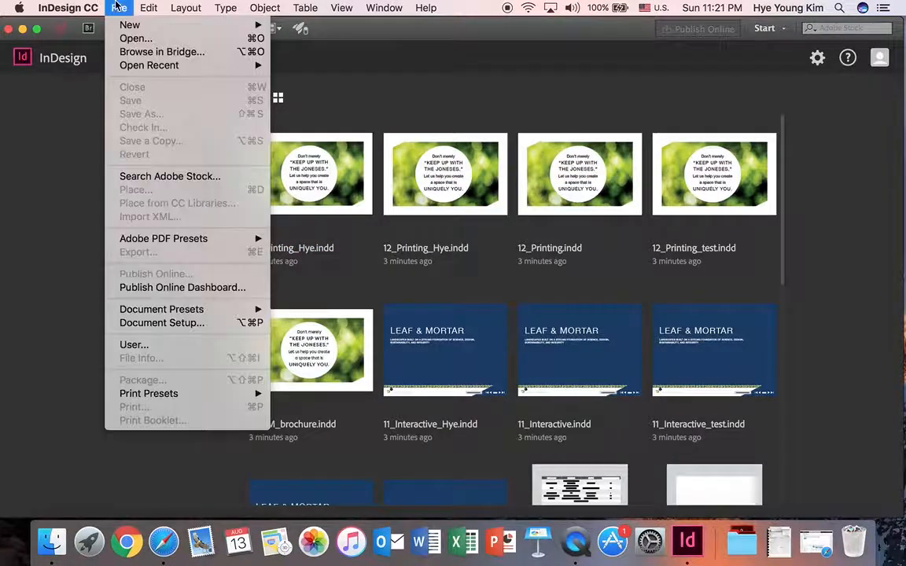
{"action": "left_click", "coordinate": [119, 39]}
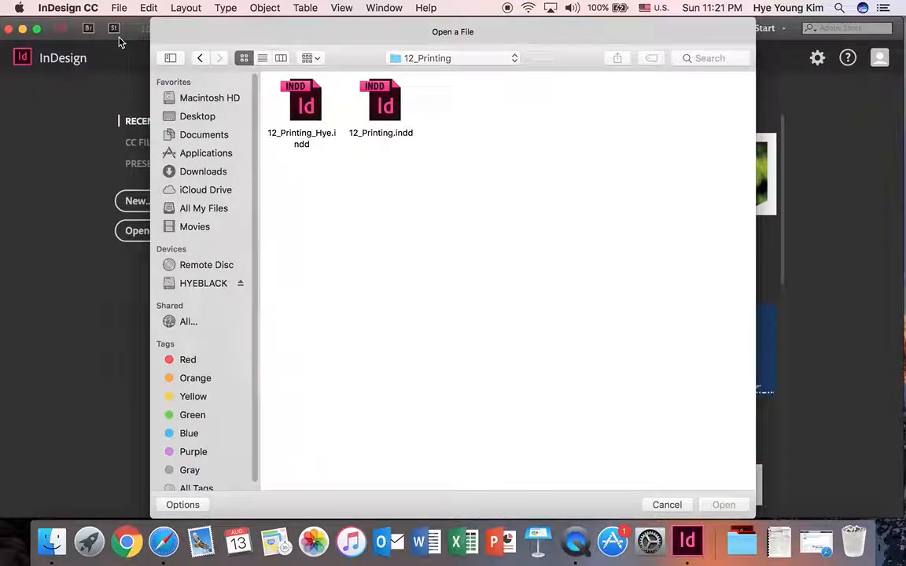
{"action": "left_click", "coordinate": [190, 116]}
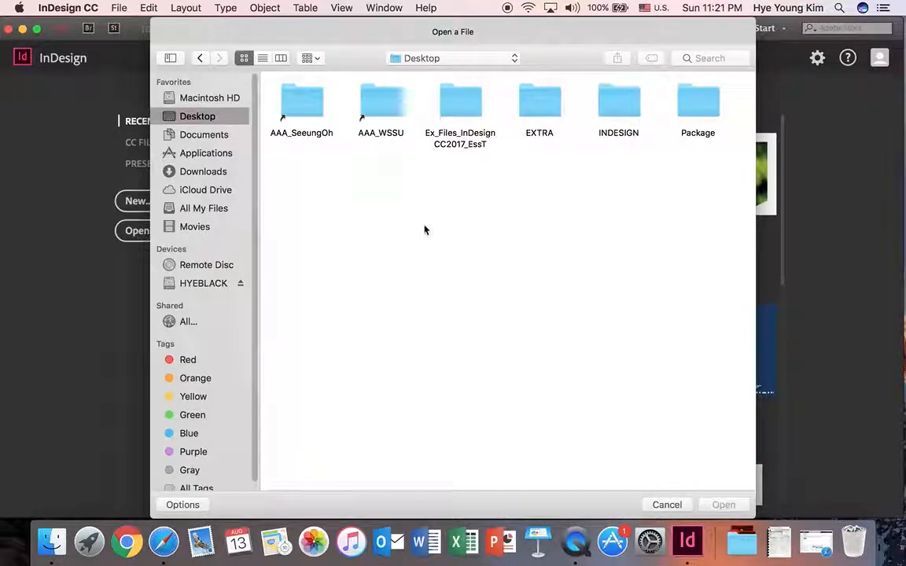
{"action": "double_click", "coordinate": [700, 101]}
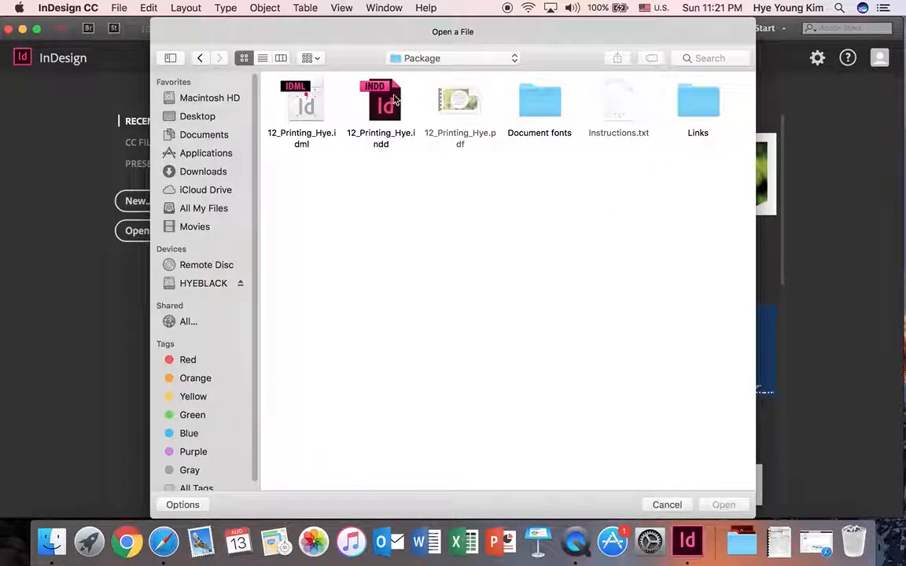
{"action": "left_click", "coordinate": [388, 105]}
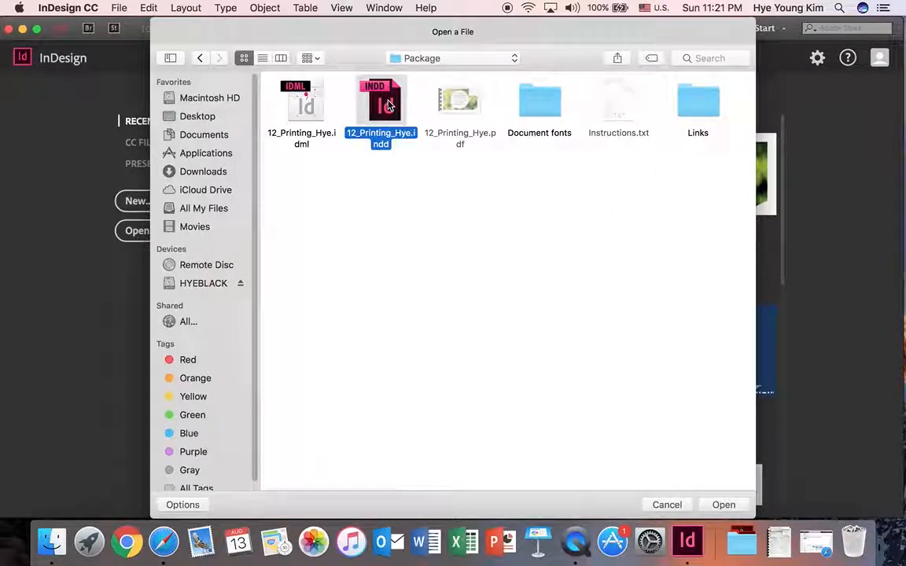
{"action": "left_click", "coordinate": [722, 507]}
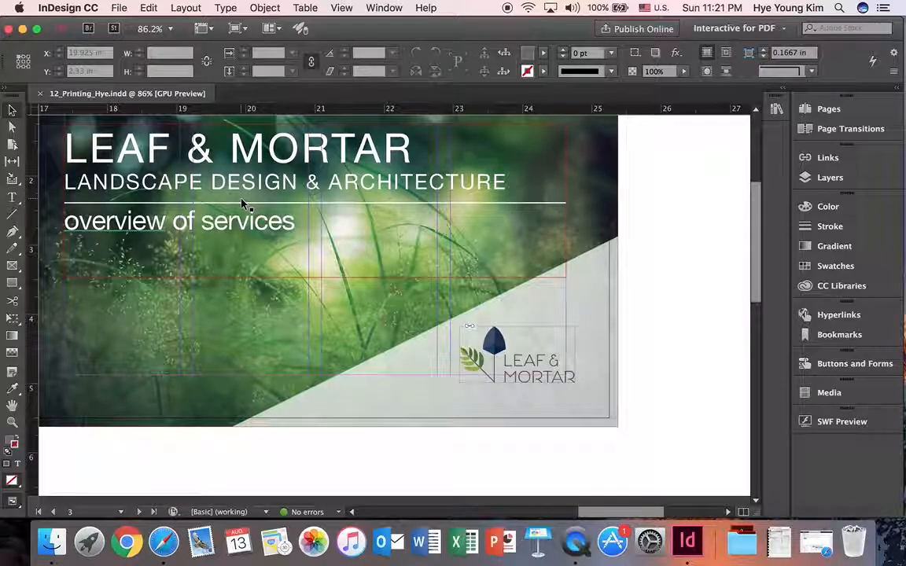
Start exporting the brochure to the Package folder as Adobe PDF (Print), appending _300dpi to the file name
{"action": "scroll", "coordinate": [240, 203], "scroll_direction": "up", "scroll_amount": 2}
{"action": "left_click", "coordinate": [118, 7]}
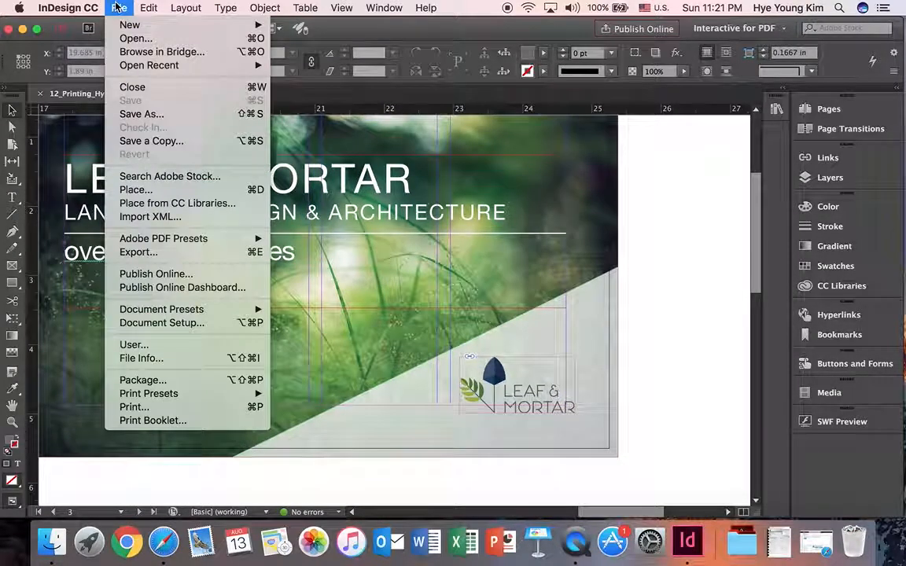
{"action": "left_click", "coordinate": [178, 253]}
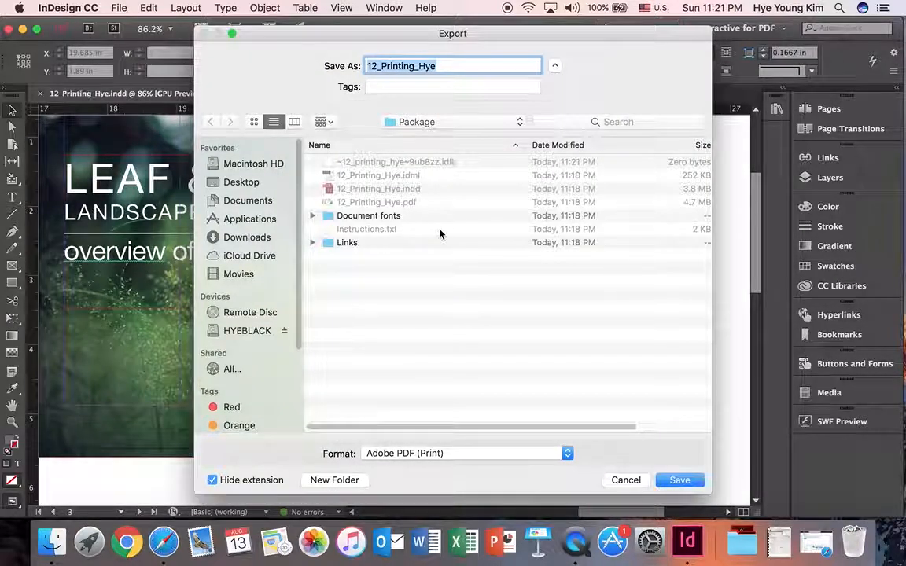
{"action": "left_click", "coordinate": [459, 65]}
{"action": "type", "text": "_P"}
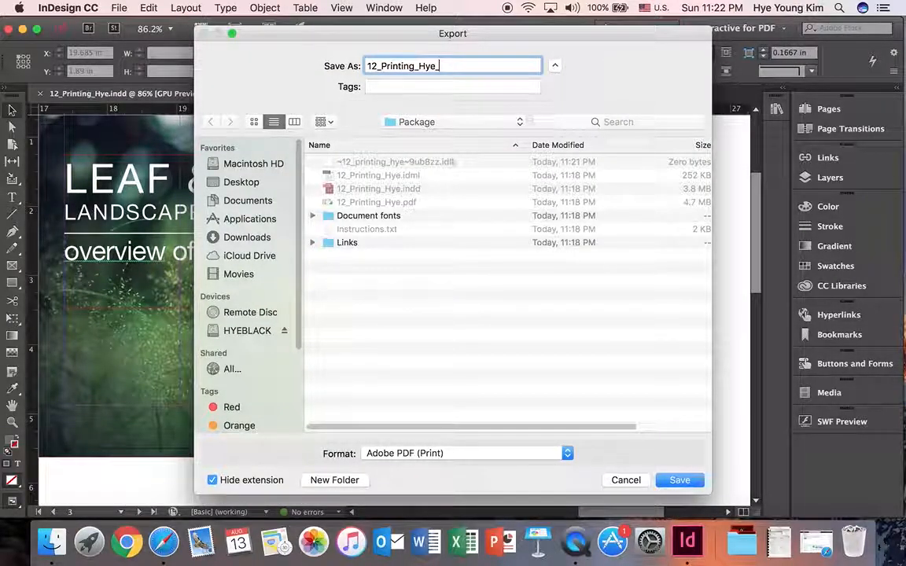
{"action": "key", "text": "BackSpace"}
{"action": "key", "text": "BackSpace"}
{"action": "type", "text": "300dpi"}
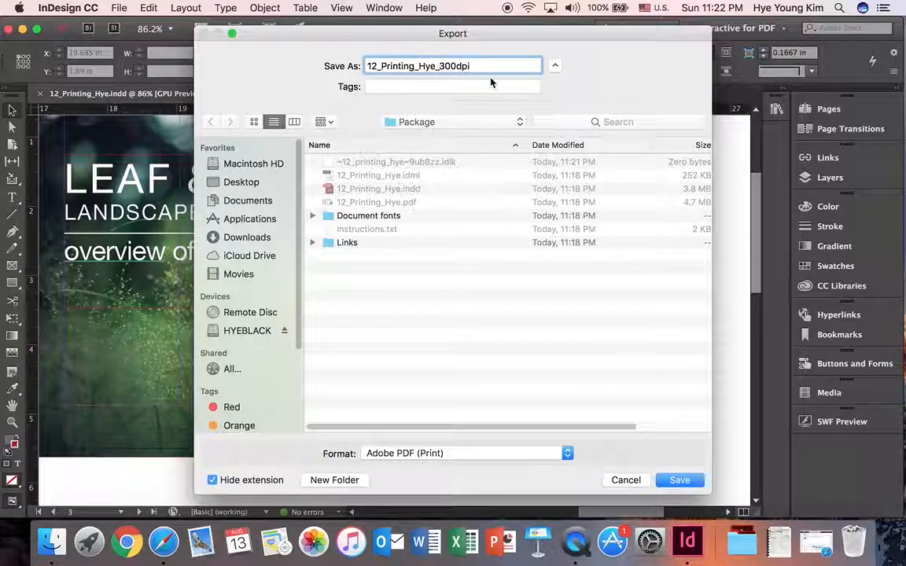
{"action": "left_click", "coordinate": [473, 452]}
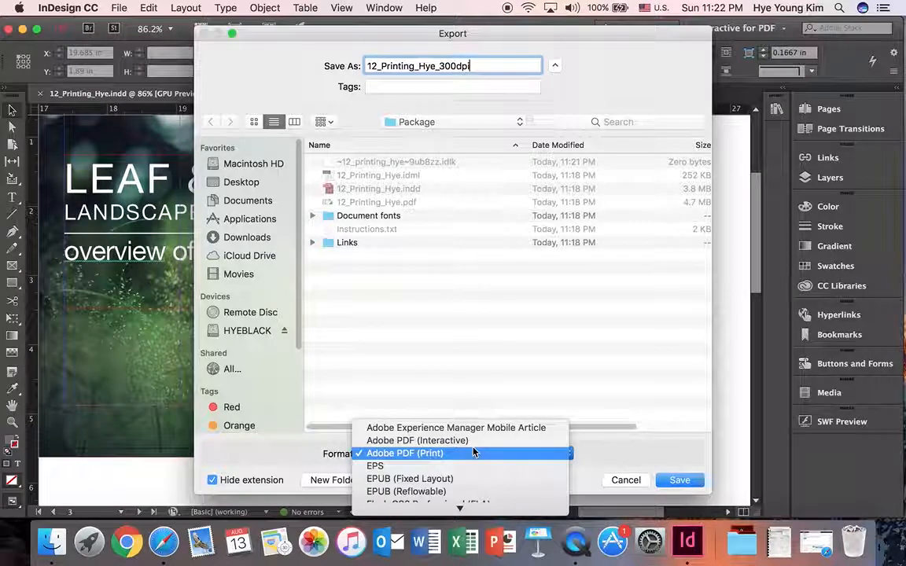
{"action": "left_click", "coordinate": [474, 453]}
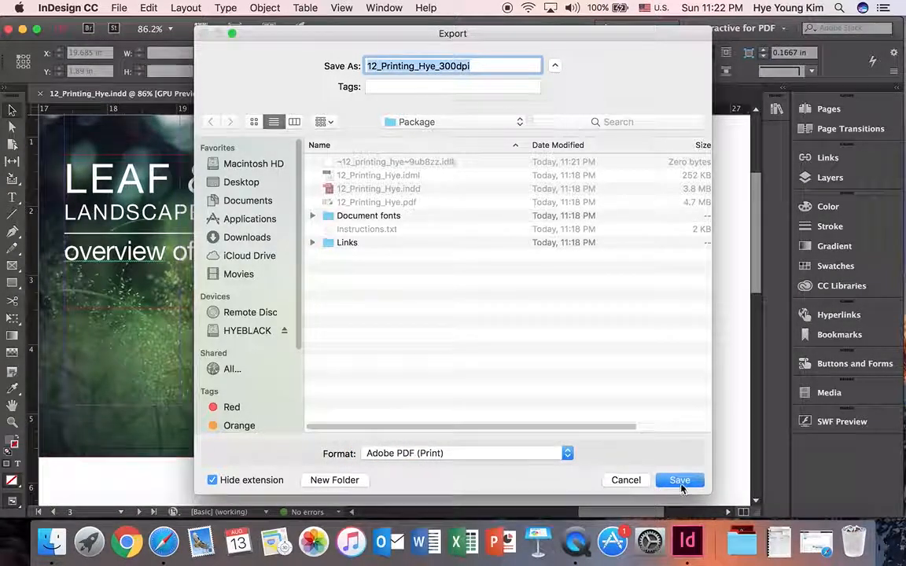
{"action": "left_click", "coordinate": [681, 483]}
Choose the High Quality Print preset and review the Compression, Marks and Bleeds, Output, Advanced, Security and Summary settings
{"action": "left_click", "coordinate": [389, 79]}
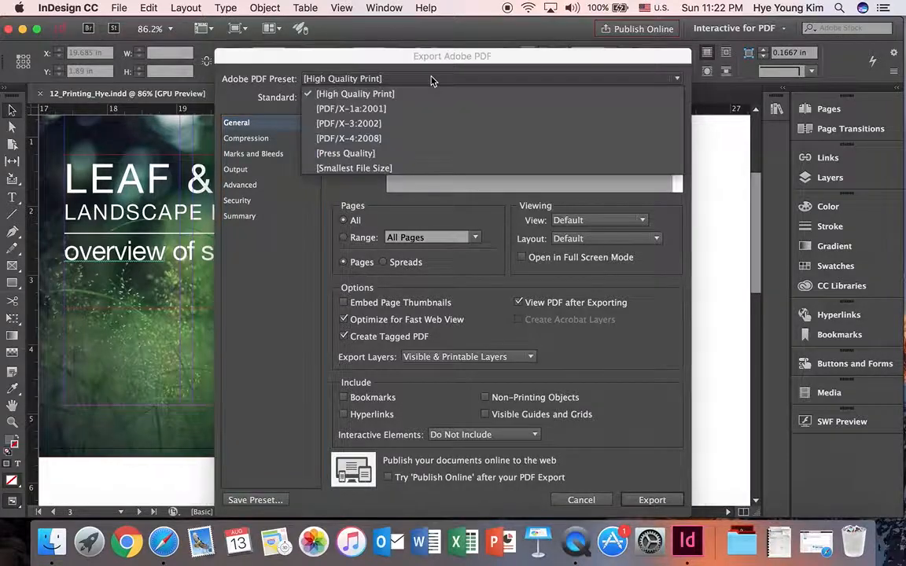
{"action": "left_click", "coordinate": [430, 93]}
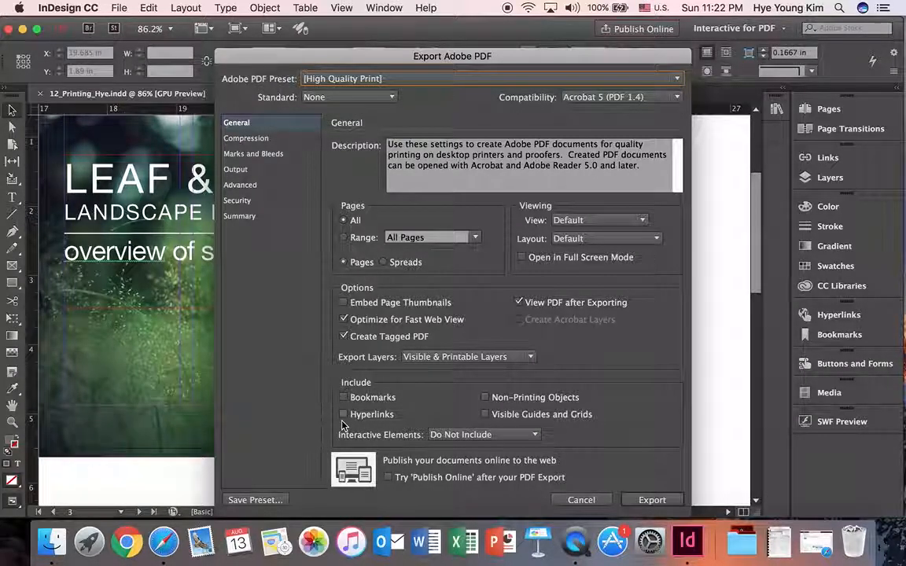
{"action": "left_click", "coordinate": [249, 139]}
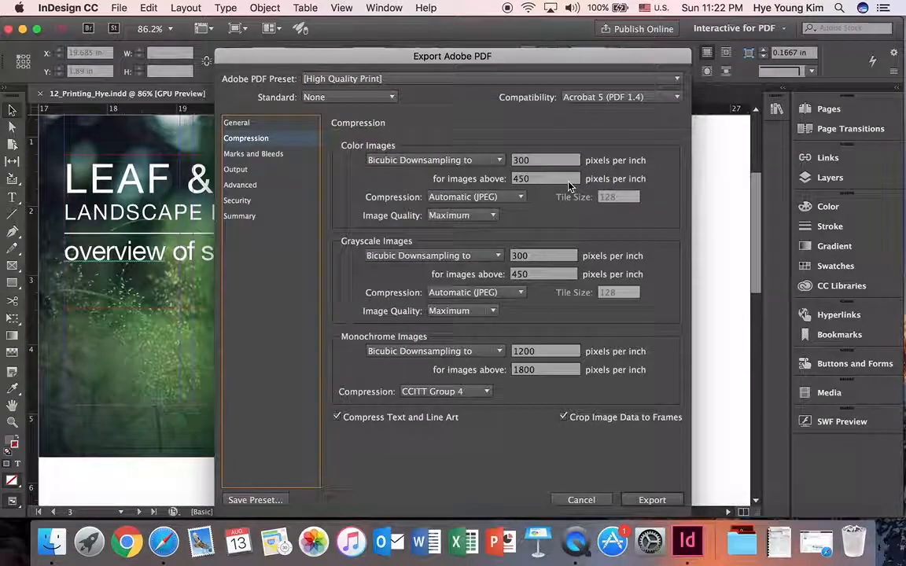
{"action": "left_click", "coordinate": [253, 154]}
{"action": "left_click", "coordinate": [235, 169]}
{"action": "left_click", "coordinate": [240, 184]}
{"action": "left_click", "coordinate": [243, 201]}
{"action": "left_click", "coordinate": [239, 215]}
{"action": "left_click", "coordinate": [236, 123]}
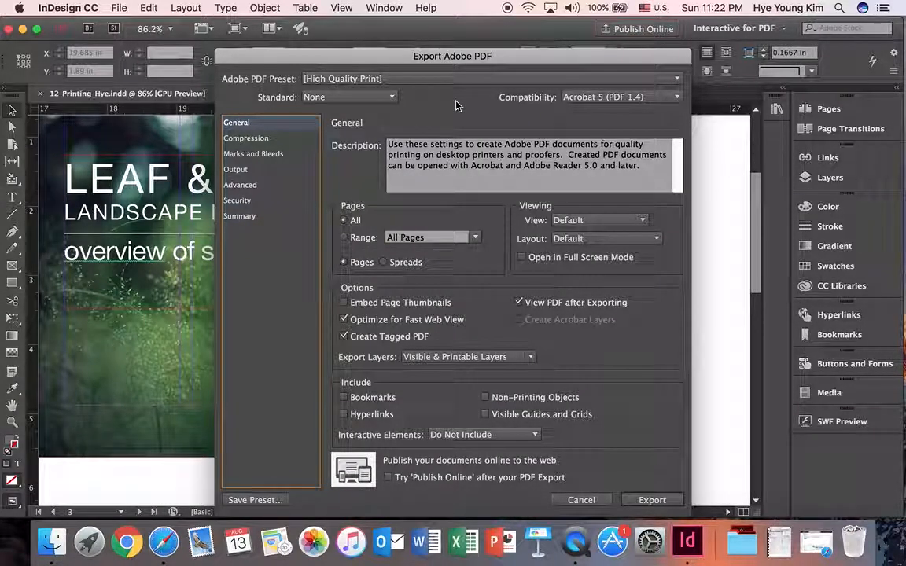
Keep the High Quality Print preset, include hyperlinks, and export the 300 dpi PDF of all pages
{"action": "left_click_drag", "start_coordinate": [496, 55], "coordinate": [470, 33]}
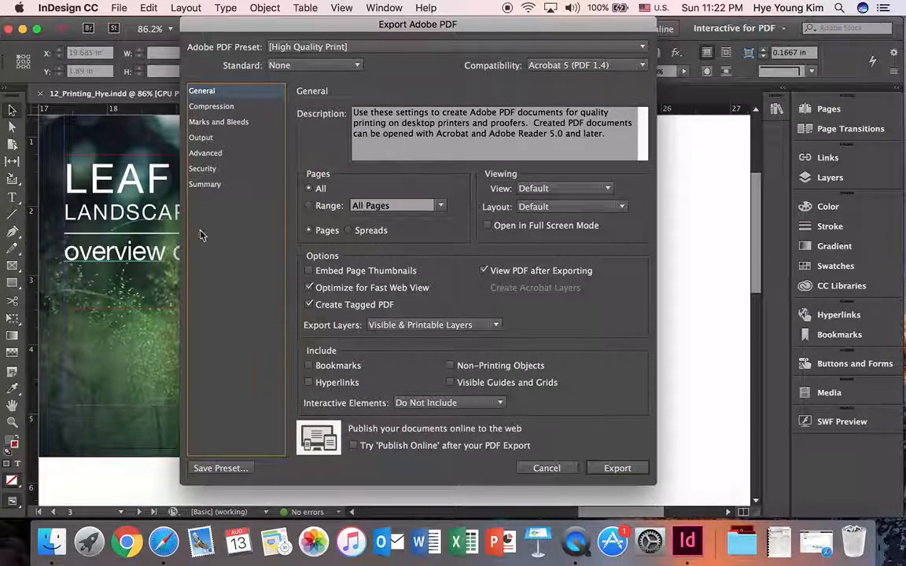
{"action": "left_click", "coordinate": [396, 48]}
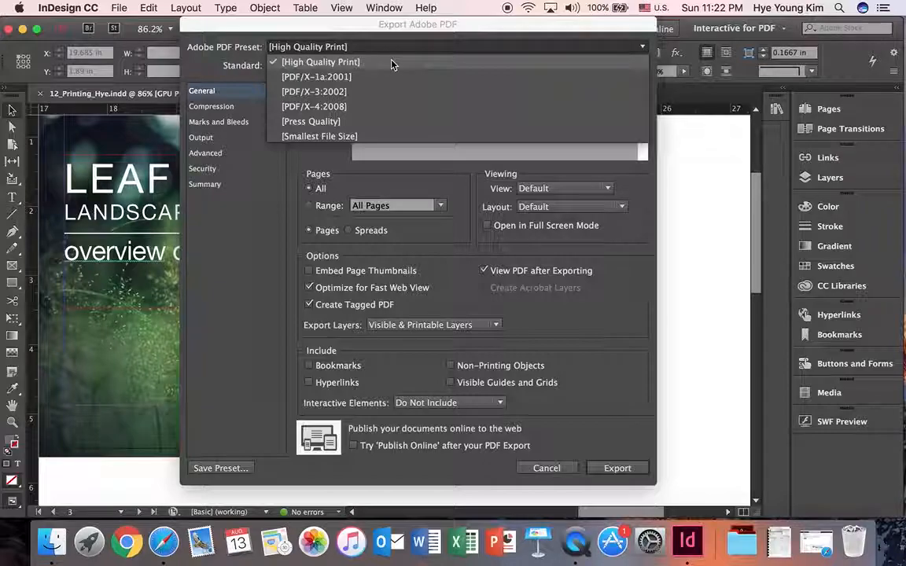
{"action": "left_click", "coordinate": [393, 63]}
{"action": "left_click", "coordinate": [394, 49]}
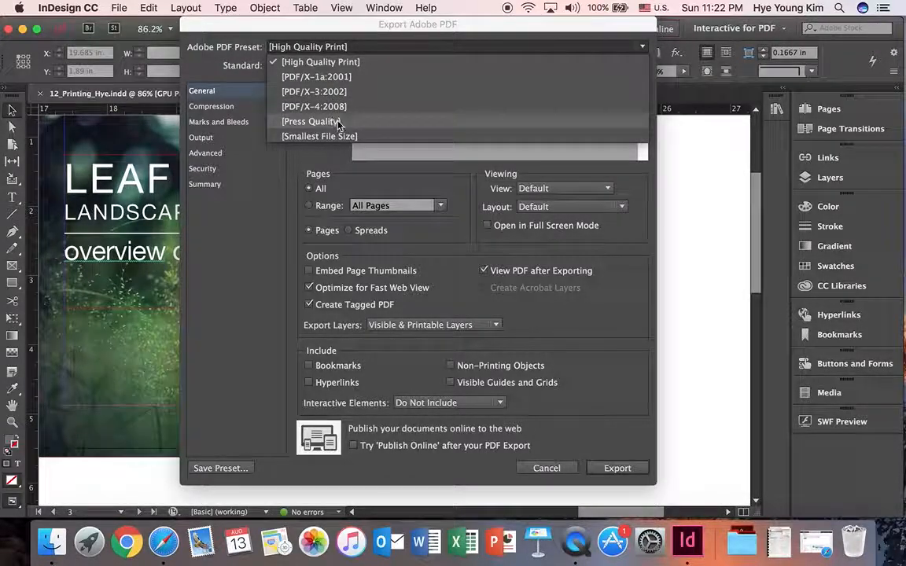
{"action": "left_click", "coordinate": [338, 62]}
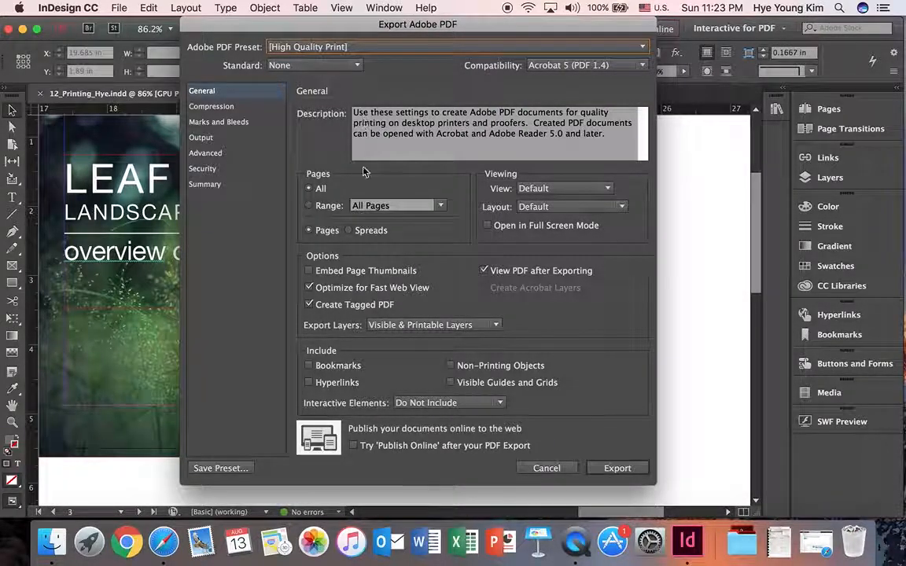
{"action": "left_click", "coordinate": [309, 382]}
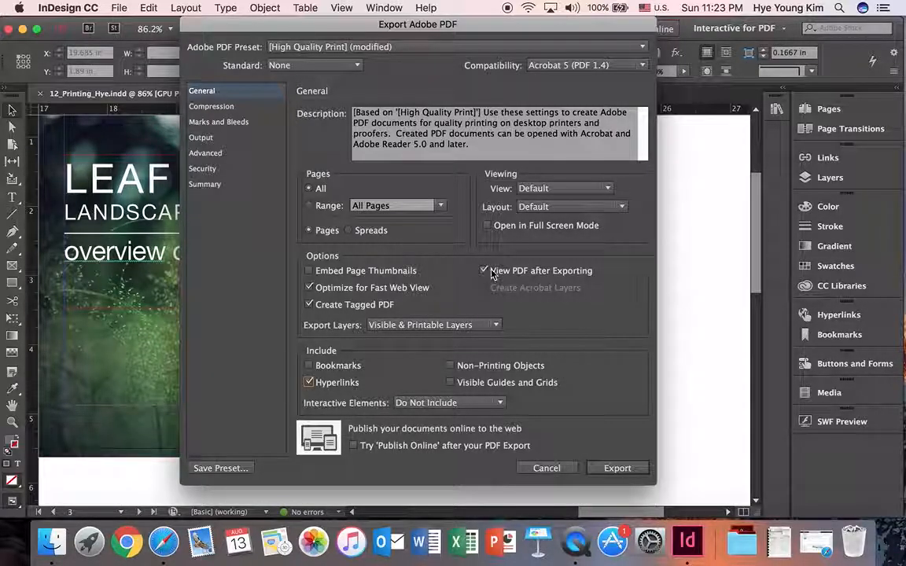
{"action": "left_click", "coordinate": [614, 470]}
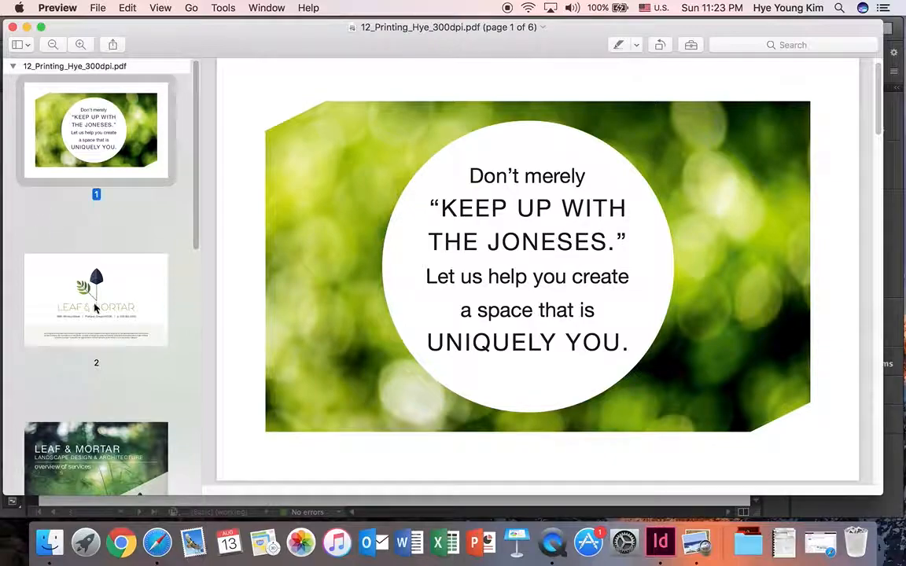
Look through the pages of the exported 300 dpi PDF in Preview and close it
{"action": "left_click", "coordinate": [95, 309]}
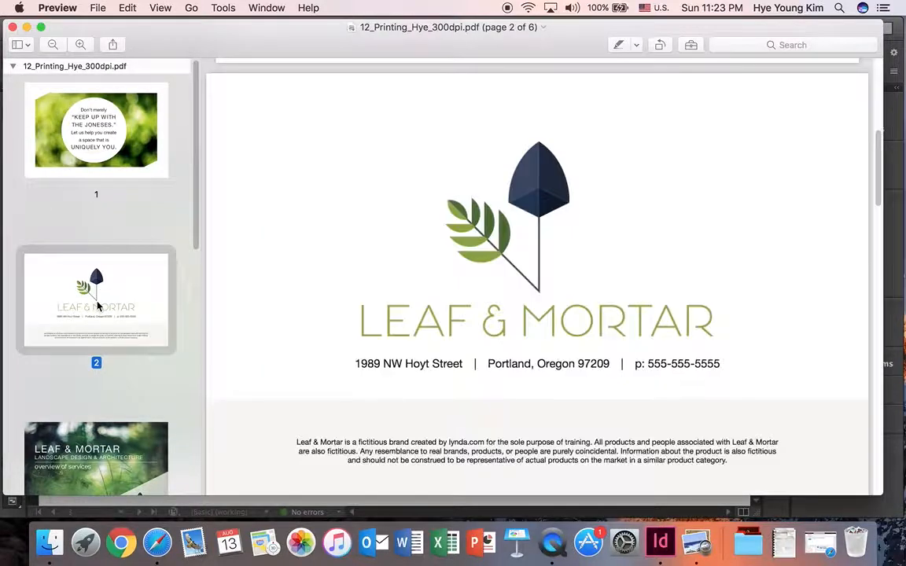
{"action": "scroll", "coordinate": [95, 307], "scroll_direction": "down", "scroll_amount": 2}
{"action": "left_click", "coordinate": [104, 383]}
{"action": "scroll", "coordinate": [121, 364], "scroll_direction": "down", "scroll_amount": 7}
{"action": "scroll", "coordinate": [121, 364], "scroll_direction": "down", "scroll_amount": 2}
{"action": "left_click", "coordinate": [130, 142]}
{"action": "left_click", "coordinate": [114, 275]}
{"action": "left_click", "coordinate": [112, 417]}
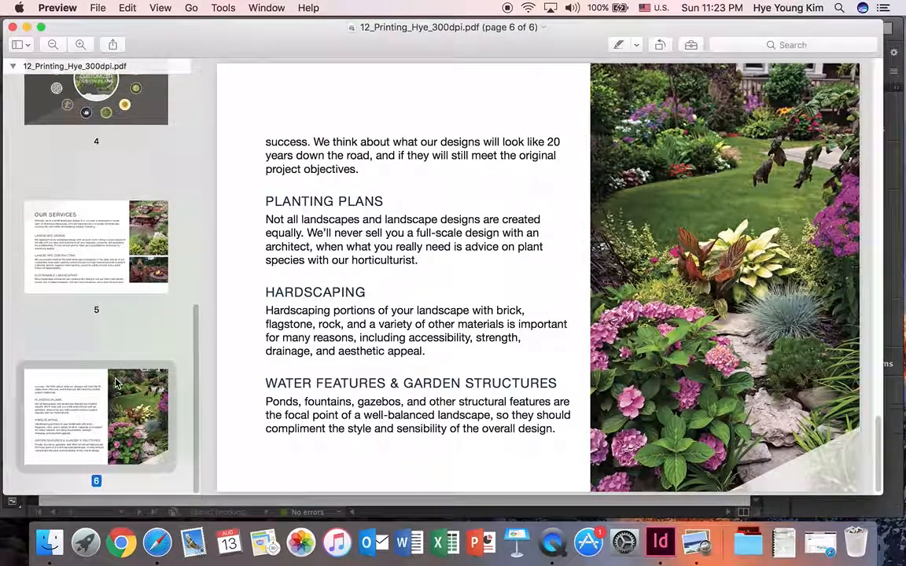
{"action": "left_click", "coordinate": [12, 28]}
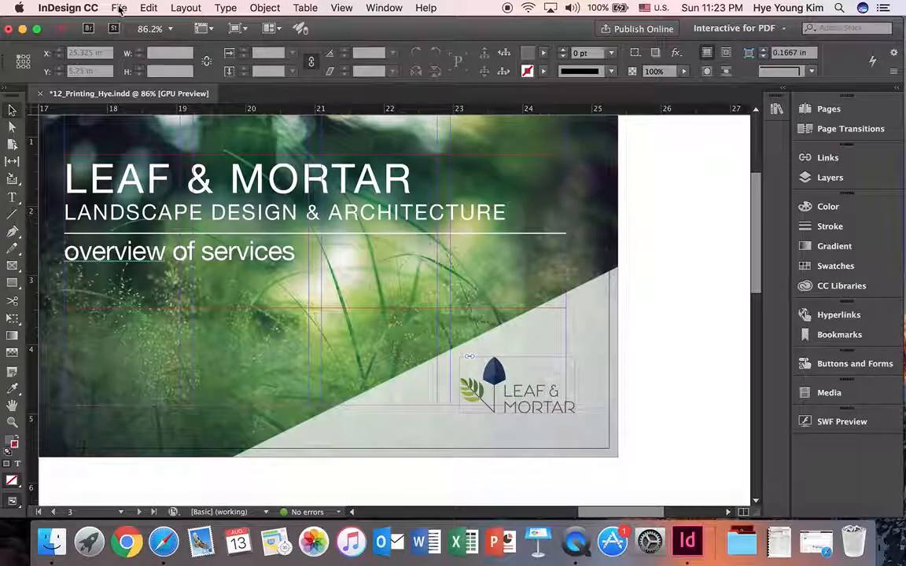
Export the brochure again as Adobe PDF (Print) with _spread appended to the 300dpi file name, outputting spreads instead of single pages
{"action": "left_click", "coordinate": [119, 8]}
{"action": "left_click", "coordinate": [157, 253]}
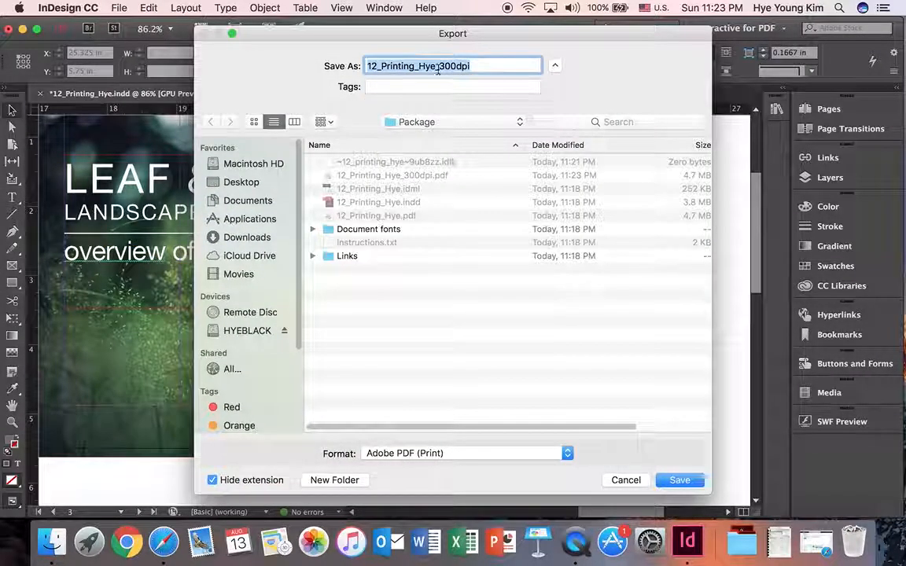
{"action": "left_click", "coordinate": [491, 66]}
{"action": "type", "text": "_spread"}
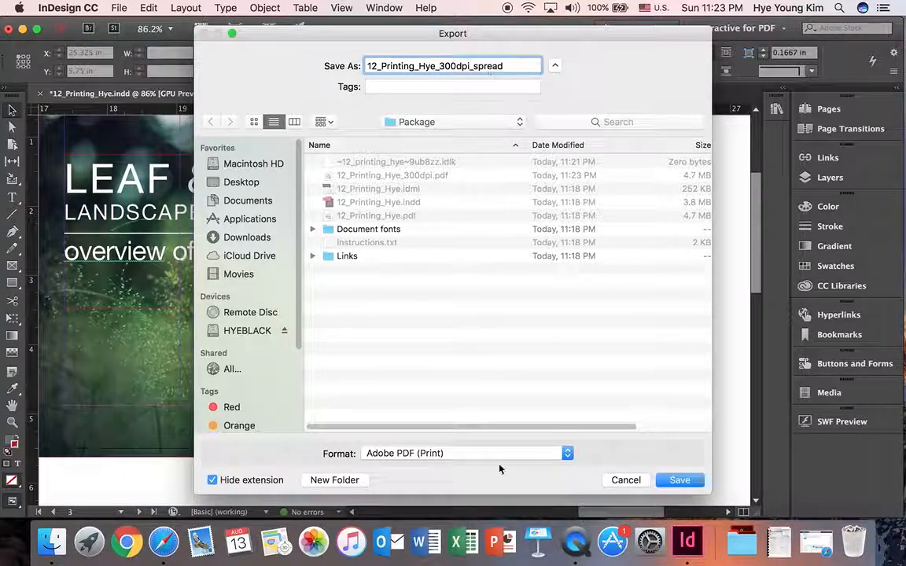
{"action": "left_click", "coordinate": [472, 453]}
{"action": "left_click", "coordinate": [674, 483]}
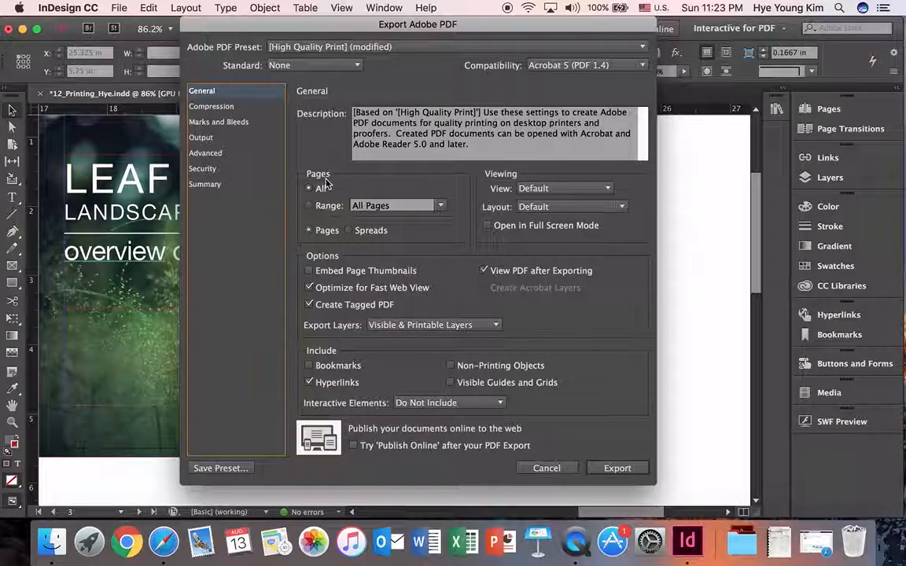
{"action": "left_click", "coordinate": [349, 232]}
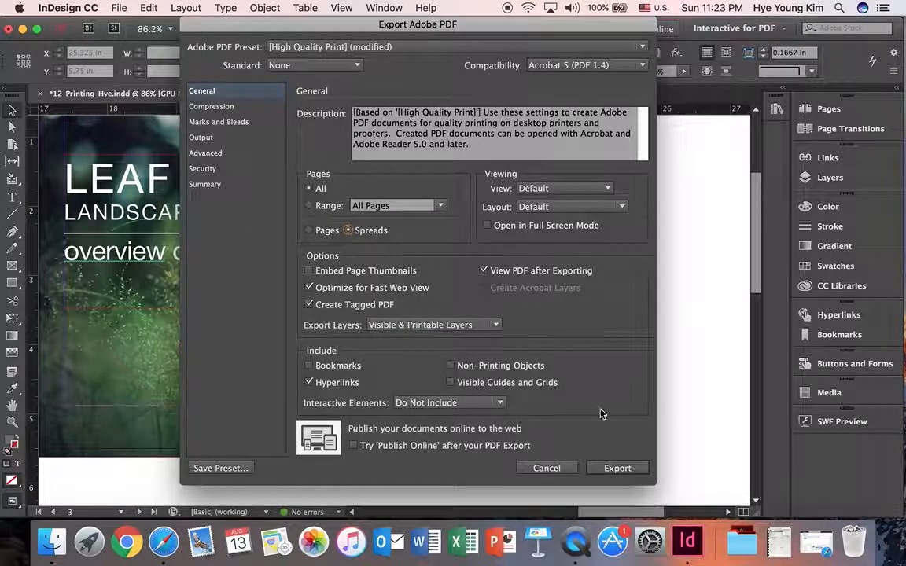
{"action": "left_click", "coordinate": [614, 469]}
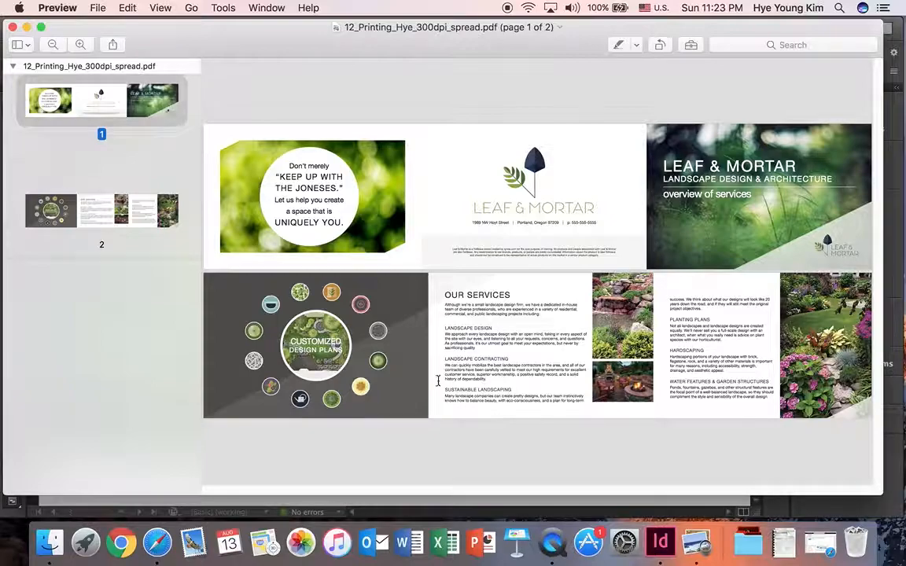
Check both spreads of the exported spread PDF in Preview, close it and return to the InDesign document
{"action": "left_click", "coordinate": [108, 208]}
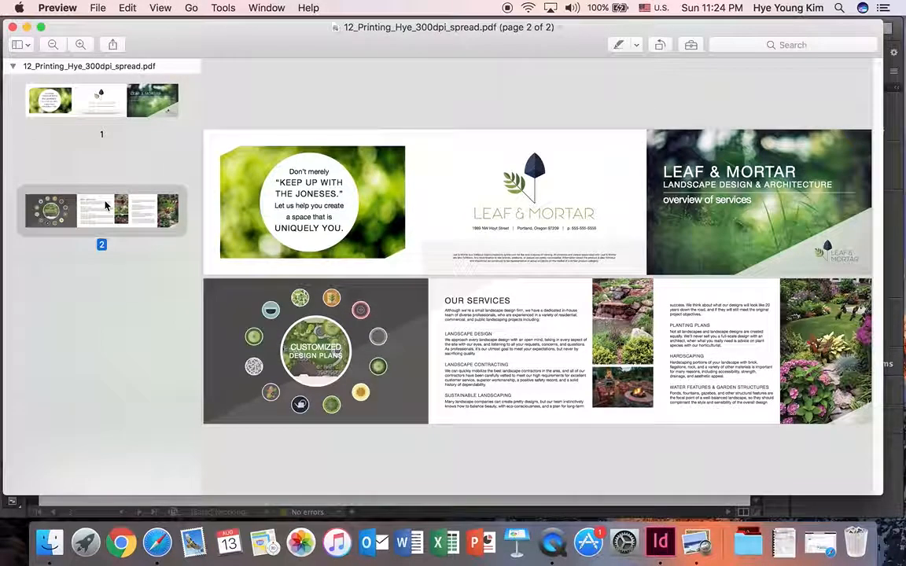
{"action": "left_click", "coordinate": [103, 120]}
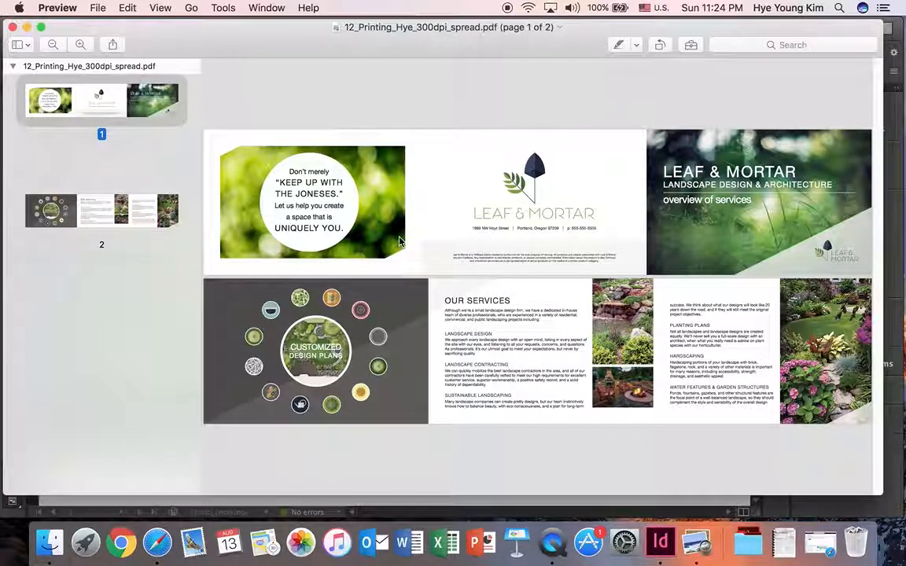
{"action": "left_click", "coordinate": [13, 28]}
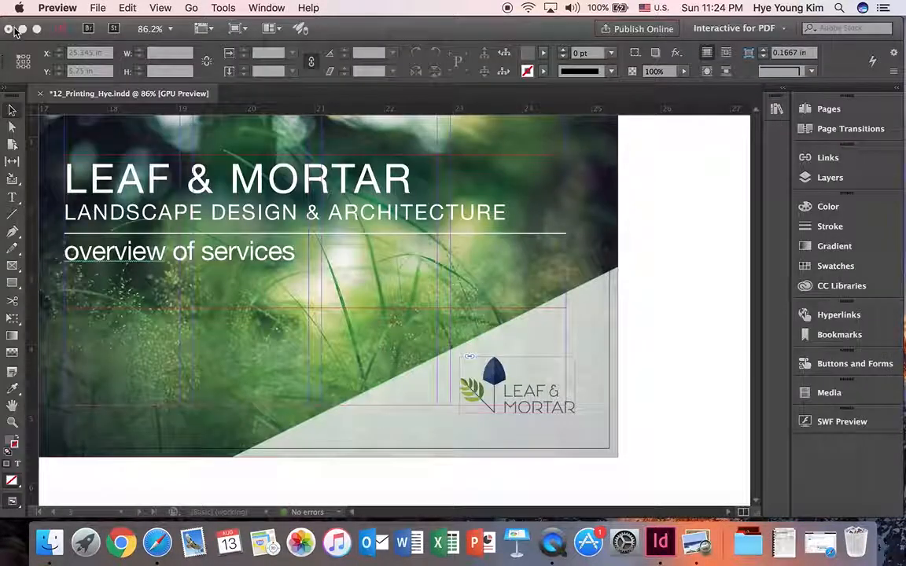
{"action": "left_click", "coordinate": [378, 102]}
Start another Adobe PDF (Print) export to the Package folder, replacing 300dpi_spread in the file name with 150dpi_web
{"action": "left_click", "coordinate": [118, 8]}
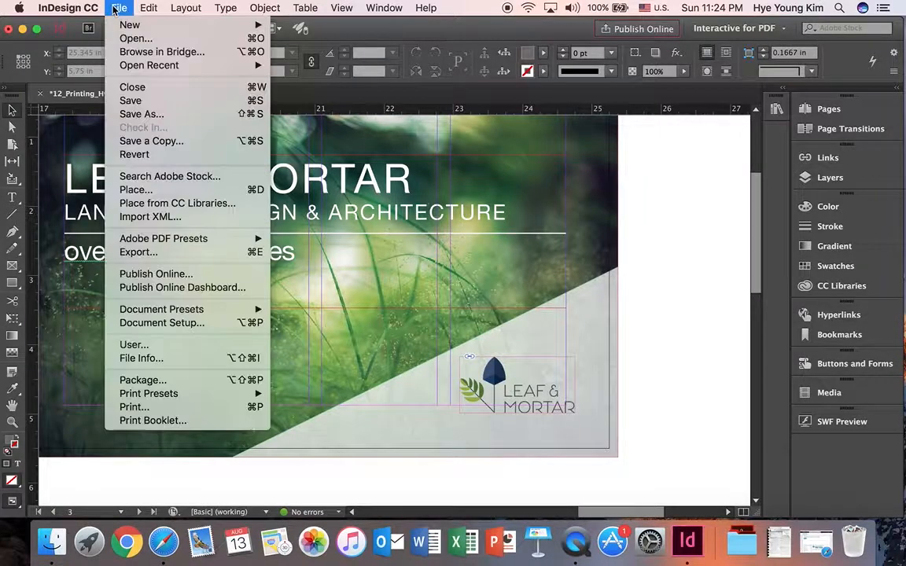
{"action": "left_click", "coordinate": [126, 252]}
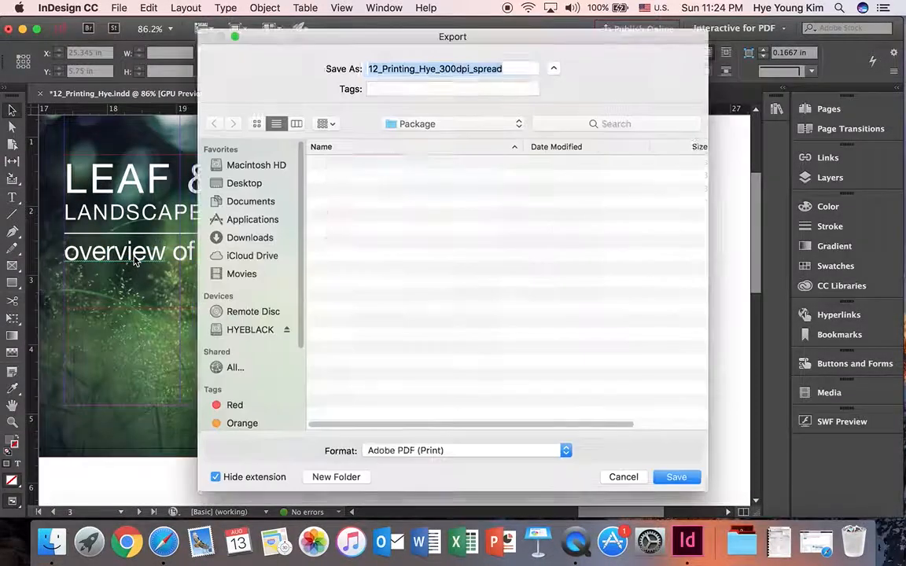
{"action": "left_click", "coordinate": [516, 67]}
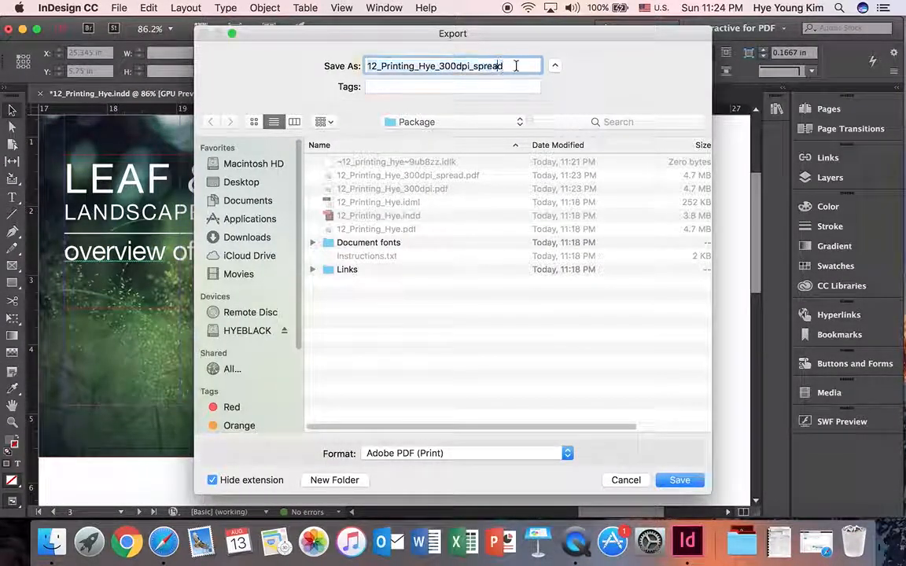
{"action": "left_click_drag", "start_coordinate": [516, 66], "coordinate": [439, 66]}
{"action": "key", "text": "BackSpace"}
{"action": "type", "text": "15"}
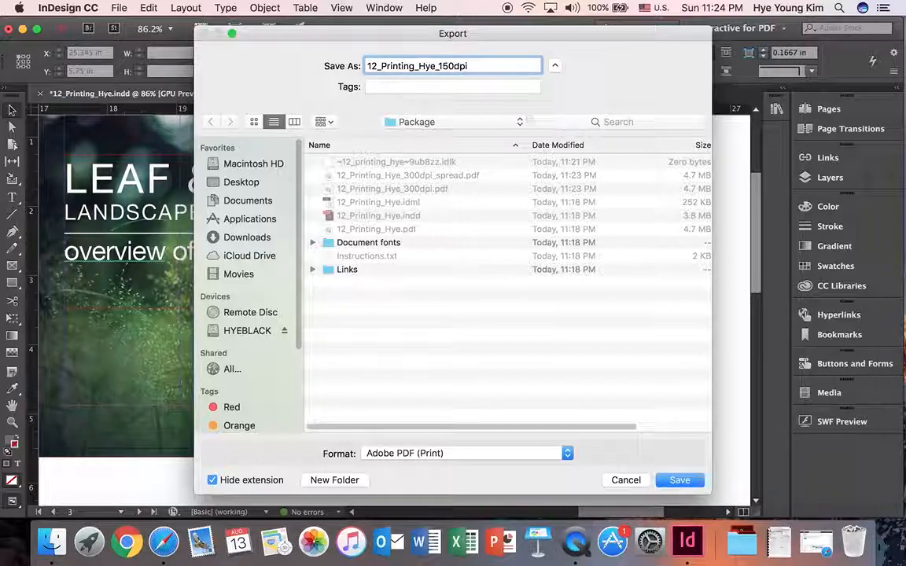
{"action": "type", "text": "0dpi_web"}
{"action": "left_click_drag", "start_coordinate": [714, 382], "coordinate": [775, 378]}
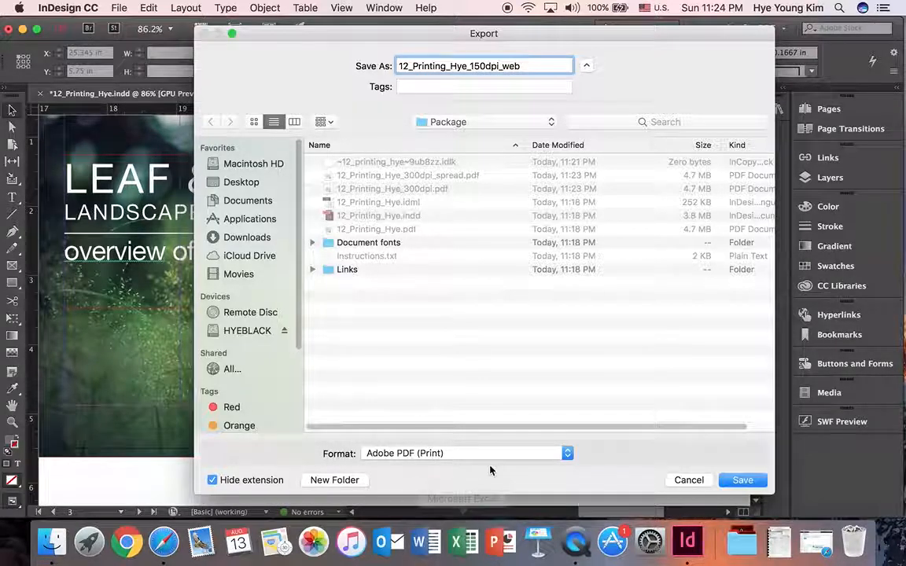
{"action": "left_click", "coordinate": [743, 480]}
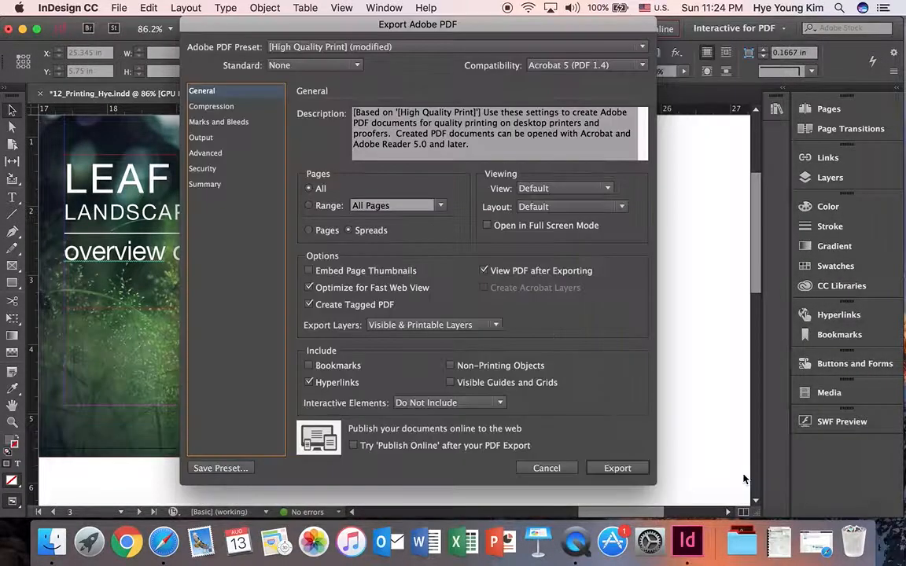
Keep the modified High Quality Print preset and set downsampling to 150 ppi for color and grayscale images and 600 ppi for monochrome images
{"action": "left_click", "coordinate": [405, 46]}
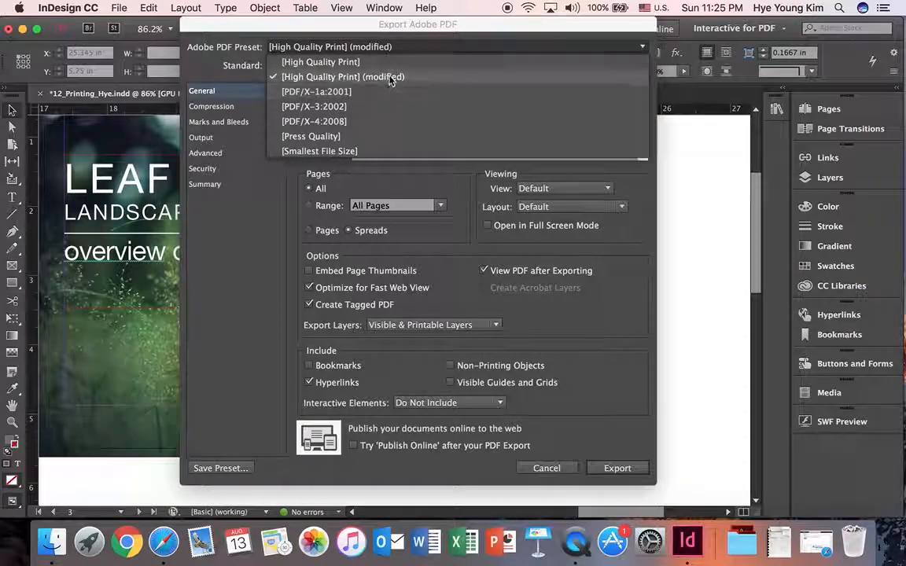
{"action": "left_click", "coordinate": [393, 76]}
{"action": "left_click", "coordinate": [211, 107]}
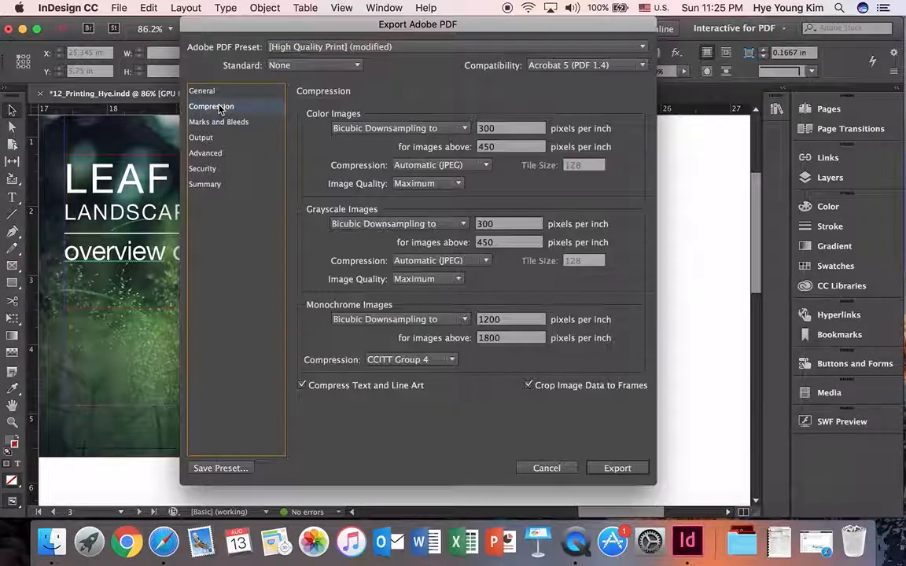
{"action": "double_click", "coordinate": [495, 128]}
{"action": "type", "text": "150"}
{"action": "double_click", "coordinate": [493, 223]}
{"action": "type", "text": "150"}
{"action": "double_click", "coordinate": [495, 319]}
{"action": "type", "text": "600"}
{"action": "key", "text": "Tab"}
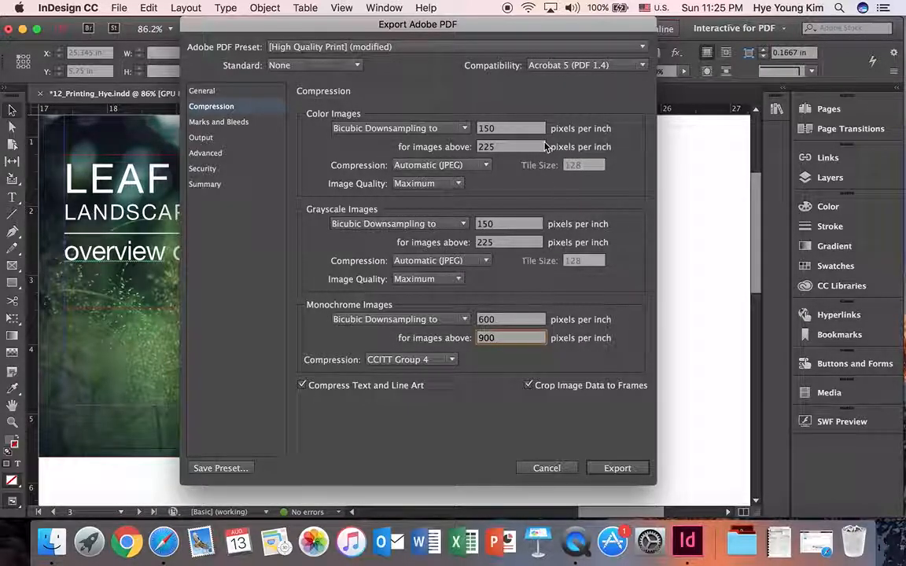
Switch the output from spreads to single pages and export the 150 dpi web PDF
{"action": "left_click", "coordinate": [233, 92]}
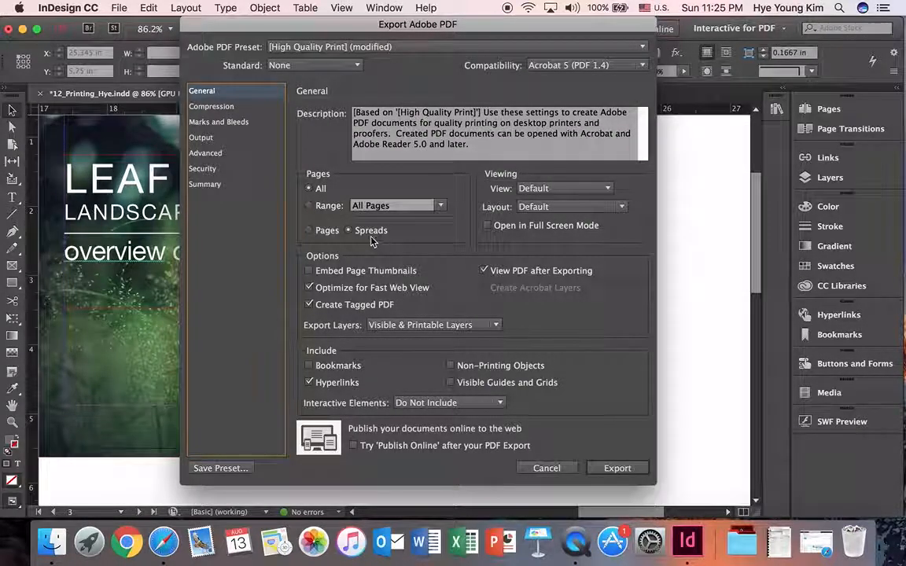
{"action": "left_click", "coordinate": [309, 230]}
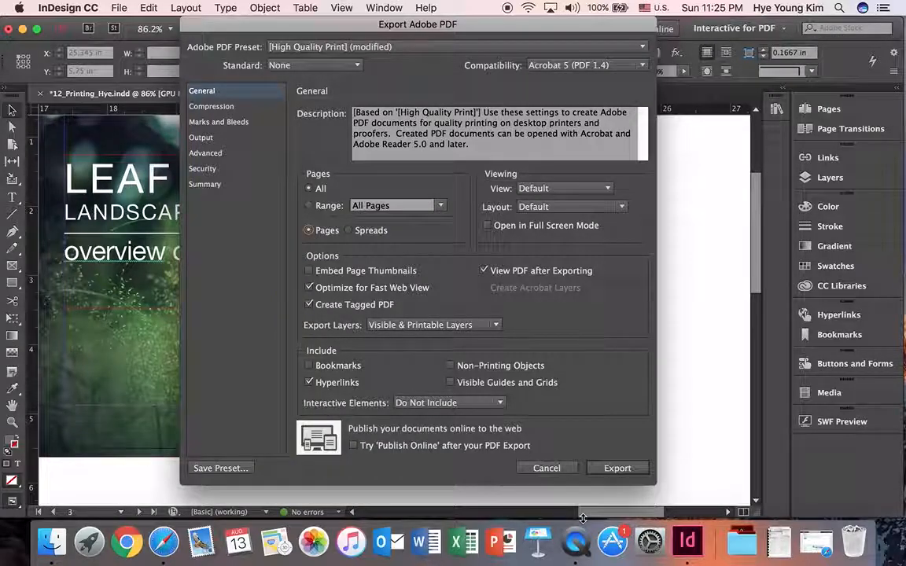
{"action": "left_click", "coordinate": [617, 469]}
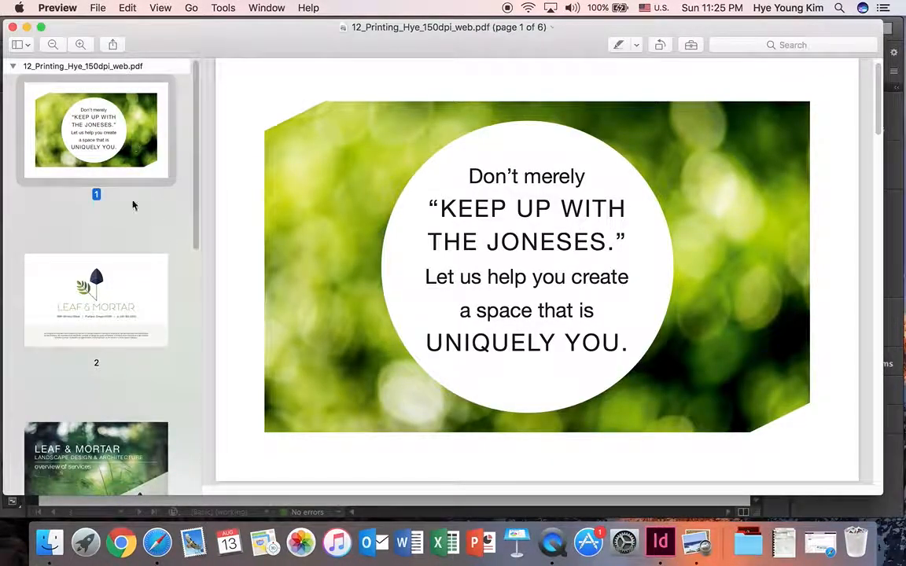
Look through the pages of the exported 150 dpi web PDF in Preview and close it
{"action": "left_click", "coordinate": [130, 314]}
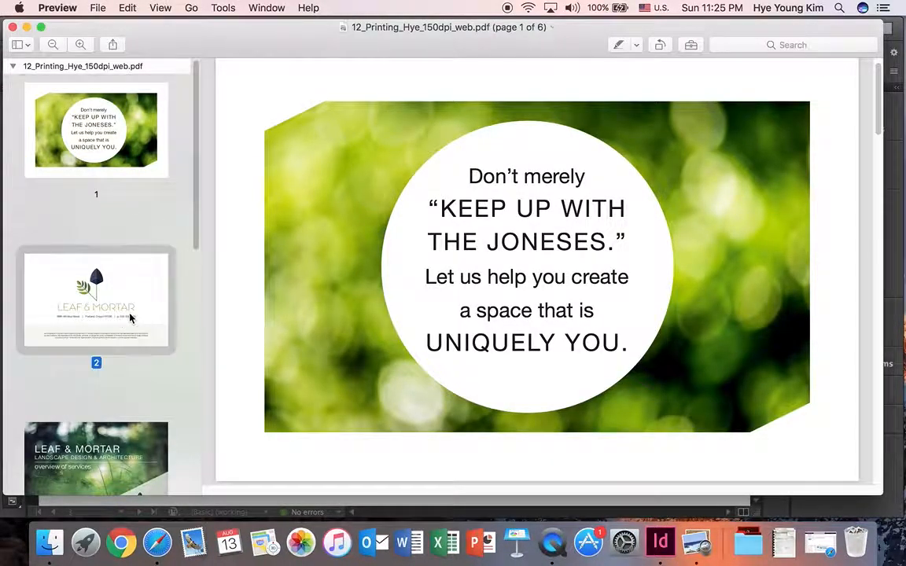
{"action": "scroll", "coordinate": [138, 251], "scroll_direction": "down", "scroll_amount": 3}
{"action": "left_click", "coordinate": [128, 279]}
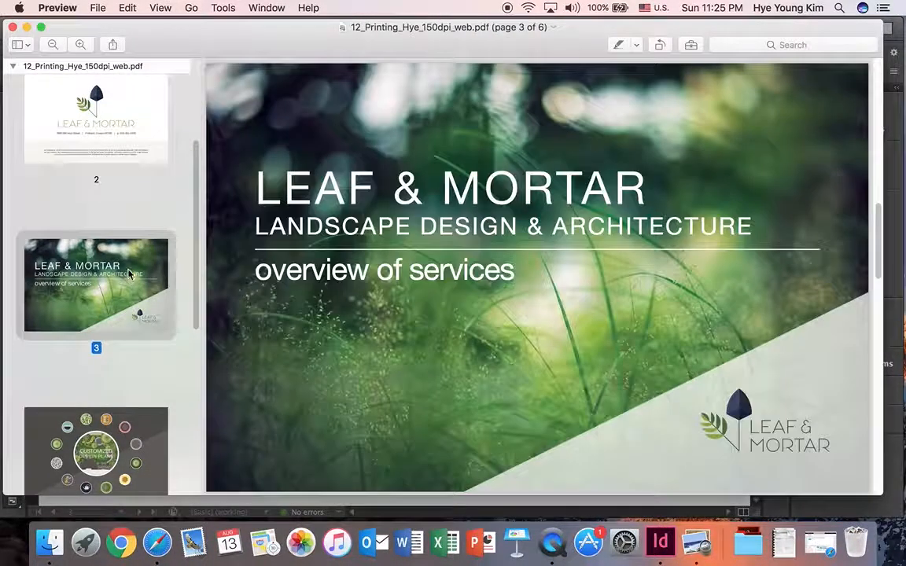
{"action": "left_click", "coordinate": [128, 314]}
{"action": "left_click", "coordinate": [128, 358]}
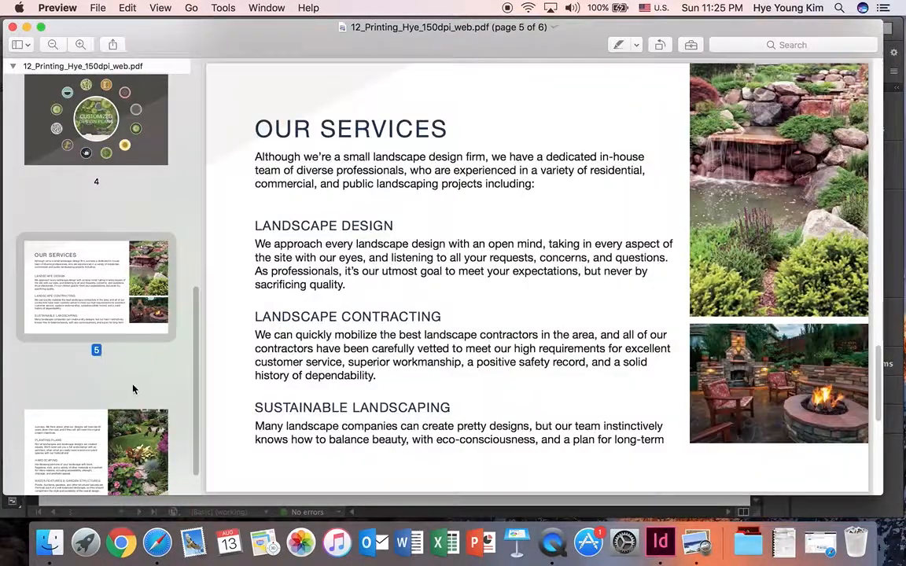
{"action": "left_click", "coordinate": [124, 429]}
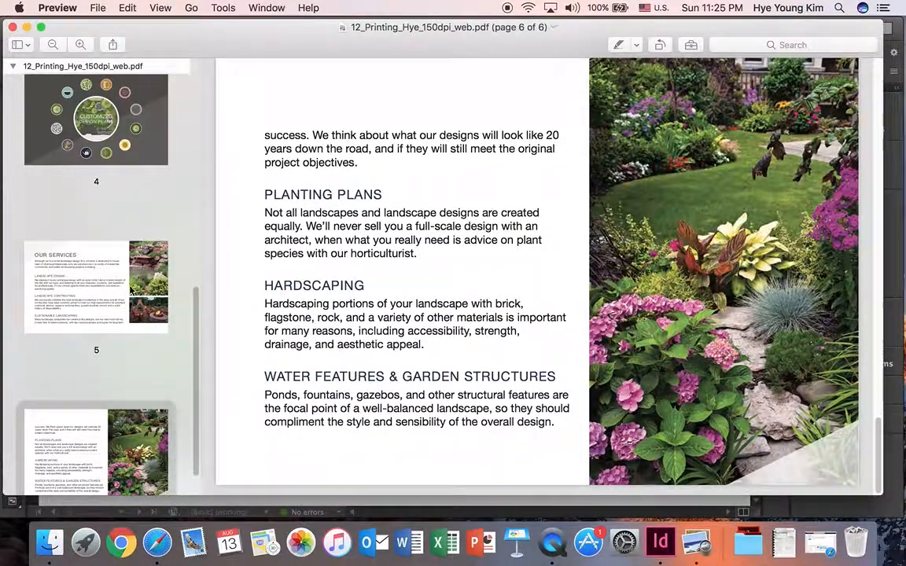
{"action": "left_click", "coordinate": [12, 27]}
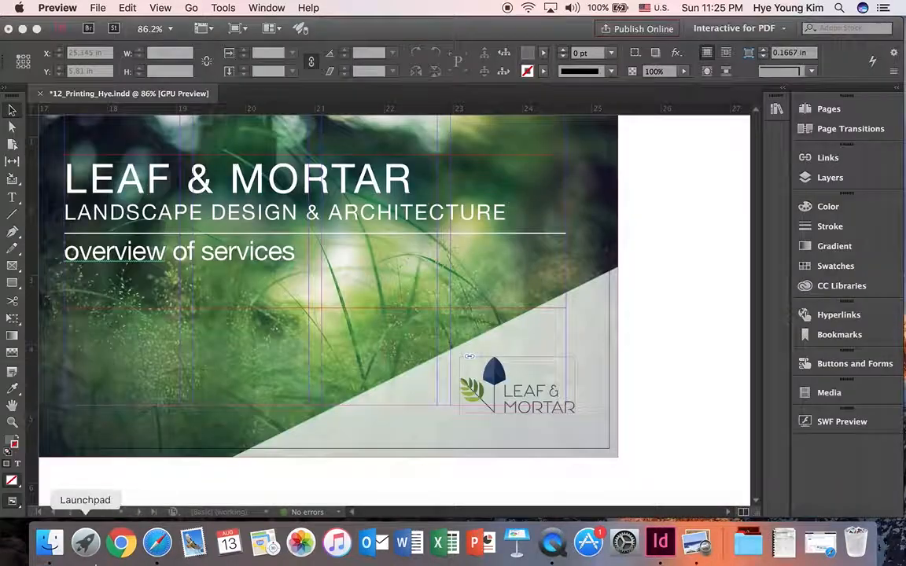
Switch to Finder, open the Package folder on the Desktop, show it as a list and enlarge the window to reveal file details
{"action": "left_click", "coordinate": [51, 544]}
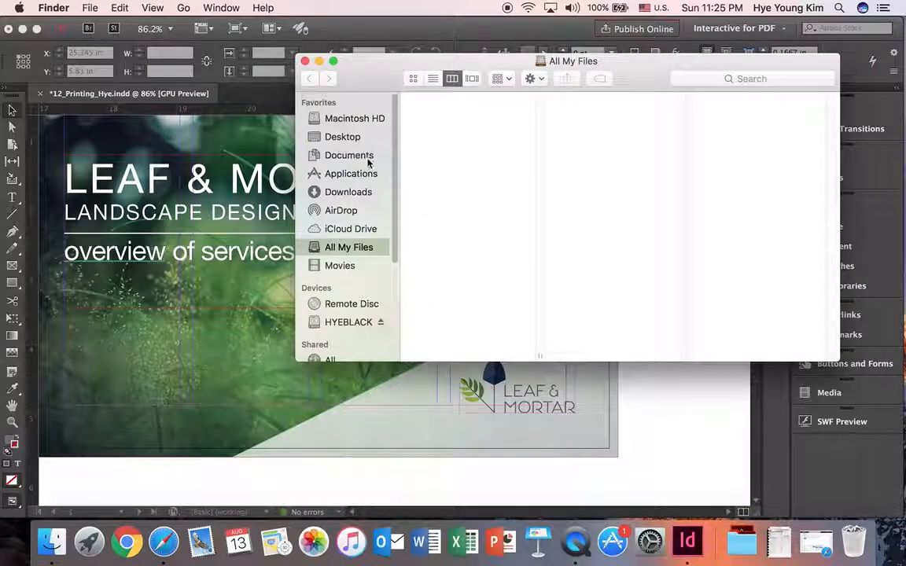
{"action": "left_click", "coordinate": [343, 138]}
{"action": "left_click", "coordinate": [446, 162]}
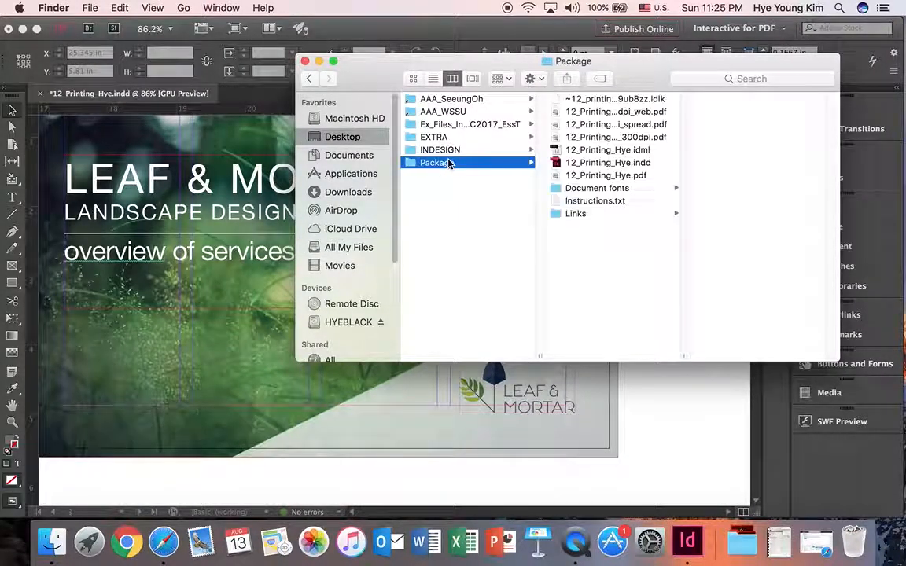
{"action": "left_click", "coordinate": [432, 78]}
{"action": "left_click_drag", "start_coordinate": [390, 81], "coordinate": [181, 85]}
{"action": "left_click_drag", "start_coordinate": [637, 369], "coordinate": [770, 445]}
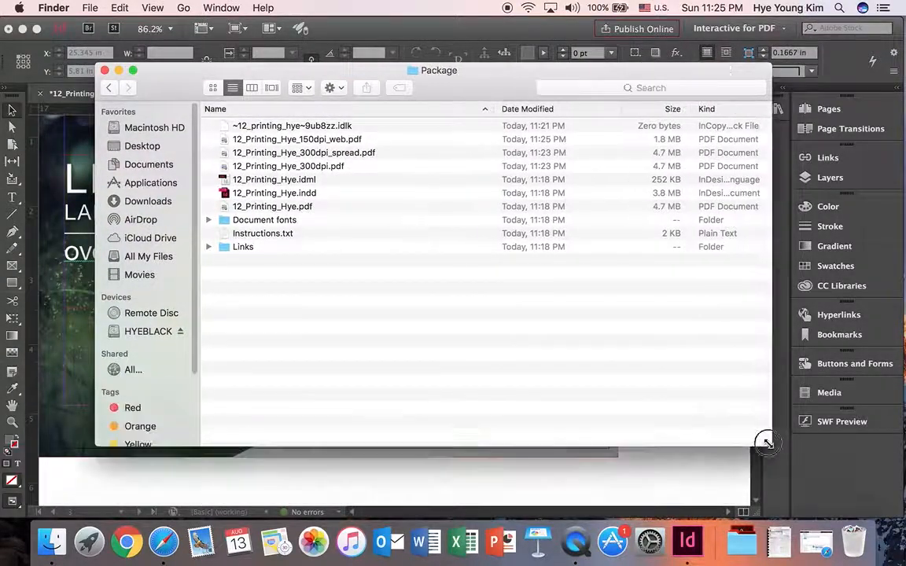
Compare the file sizes of the 300 dpi single-page, 300 dpi spread and 150 dpi web PDFs
{"action": "left_click", "coordinate": [308, 166]}
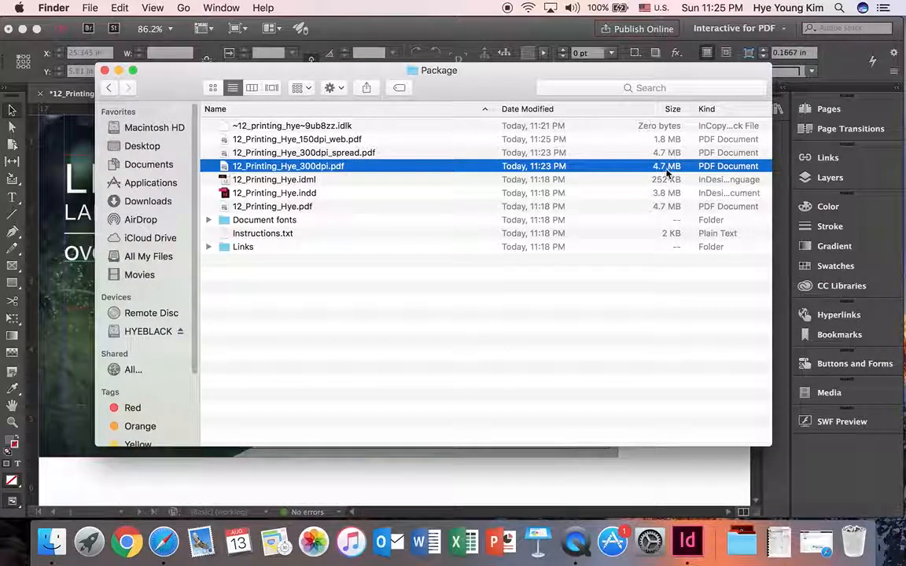
{"action": "left_click", "coordinate": [664, 153]}
{"action": "left_click", "coordinate": [660, 141]}
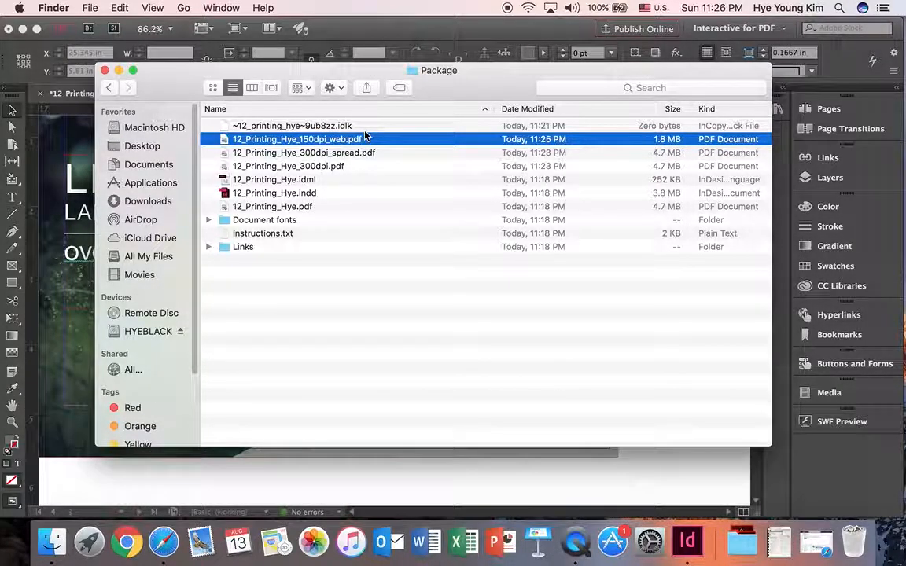
{"action": "left_click", "coordinate": [331, 171]}
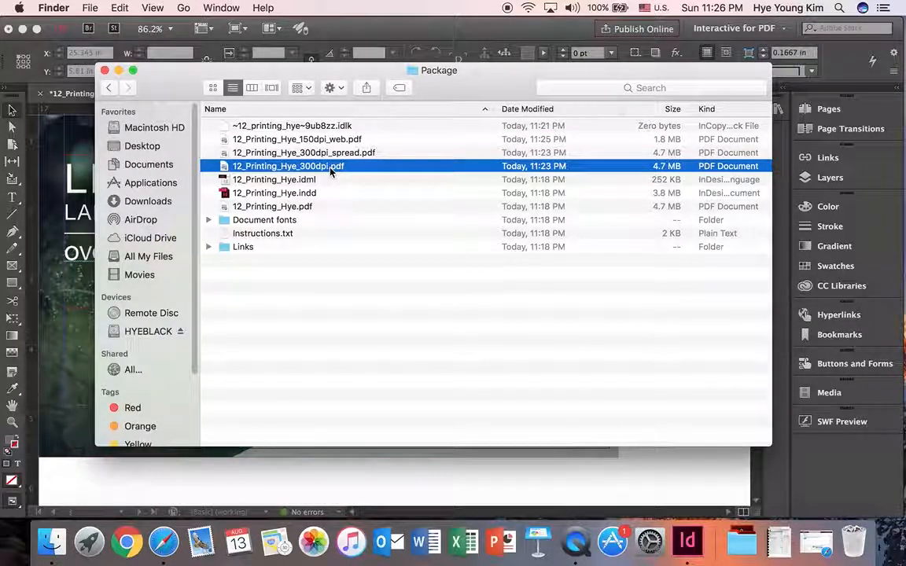
{"action": "left_click", "coordinate": [337, 141]}
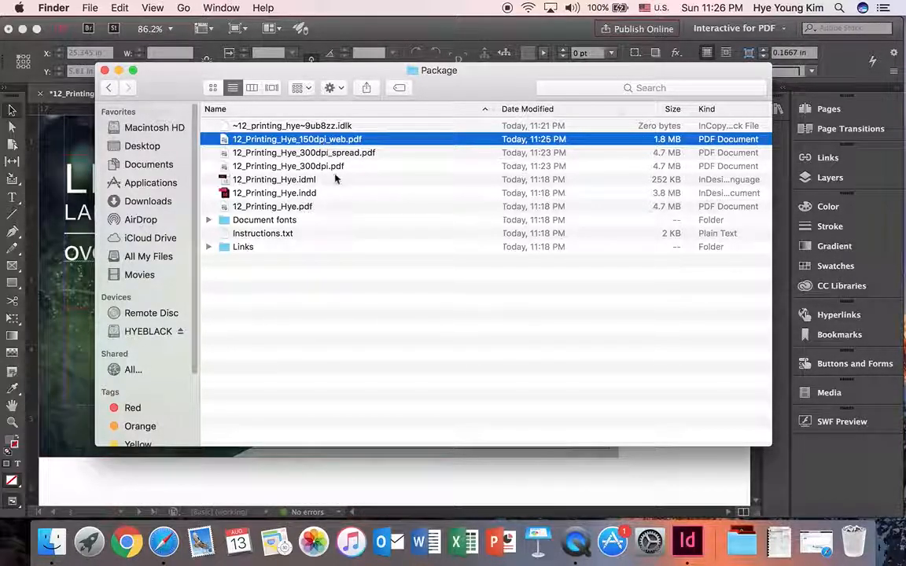
{"action": "left_click", "coordinate": [332, 152]}
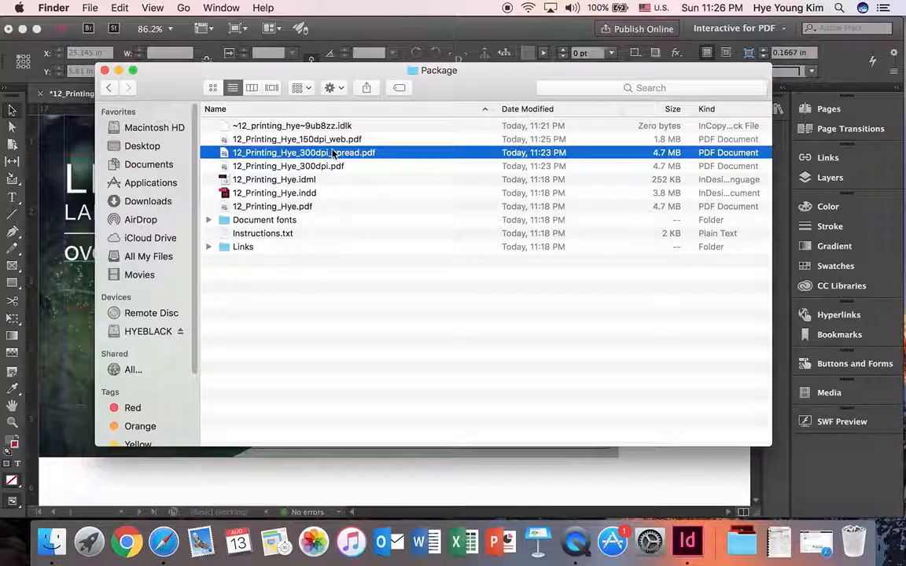
Rename the single-page 300 dpi PDF by adding _page after 300dpi in its file name
{"action": "left_click", "coordinate": [321, 167]}
{"action": "left_click", "coordinate": [325, 166]}
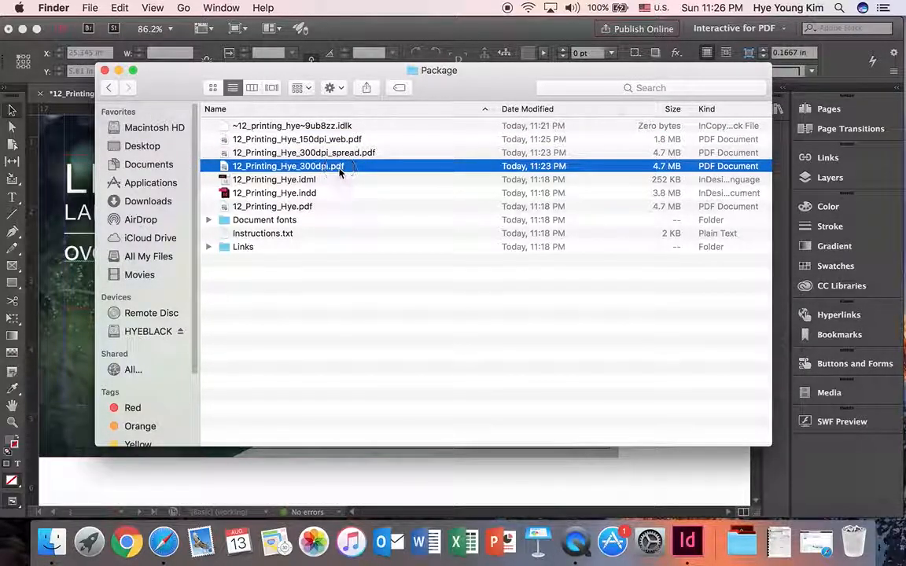
{"action": "left_click", "coordinate": [328, 167]}
{"action": "type", "text": "_page"}
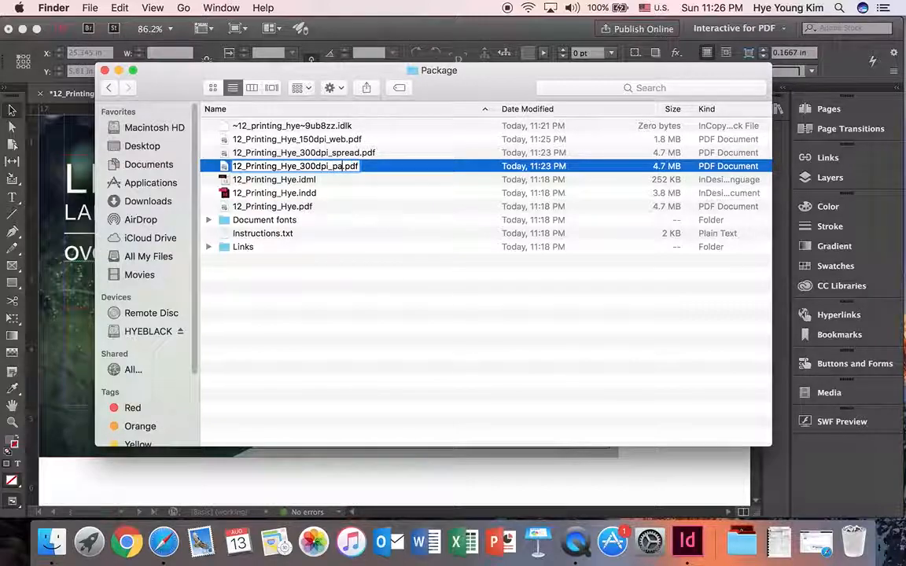
{"action": "key", "text": "Return"}
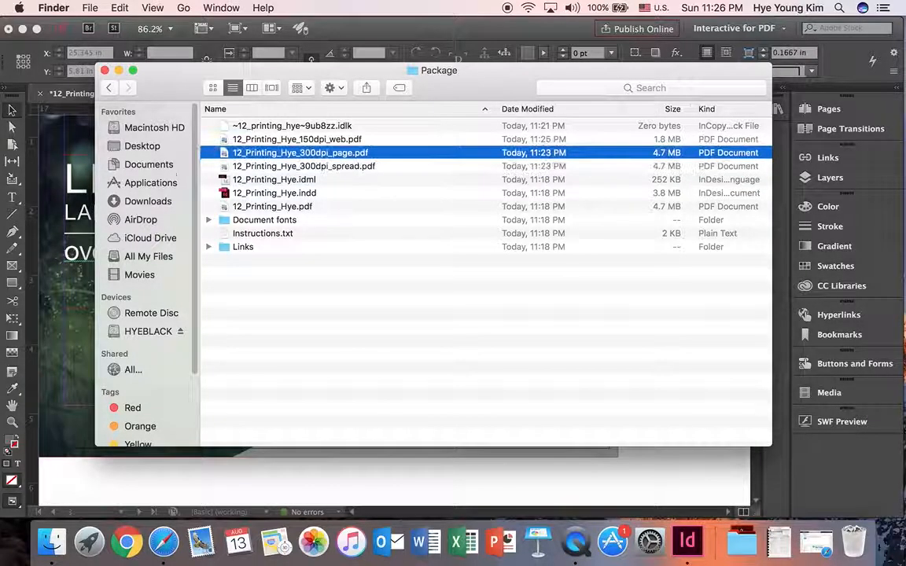
Check the 300 dpi spread and 150 dpi web PDFs in the Package folder and close the Finder window
{"action": "left_click", "coordinate": [344, 168]}
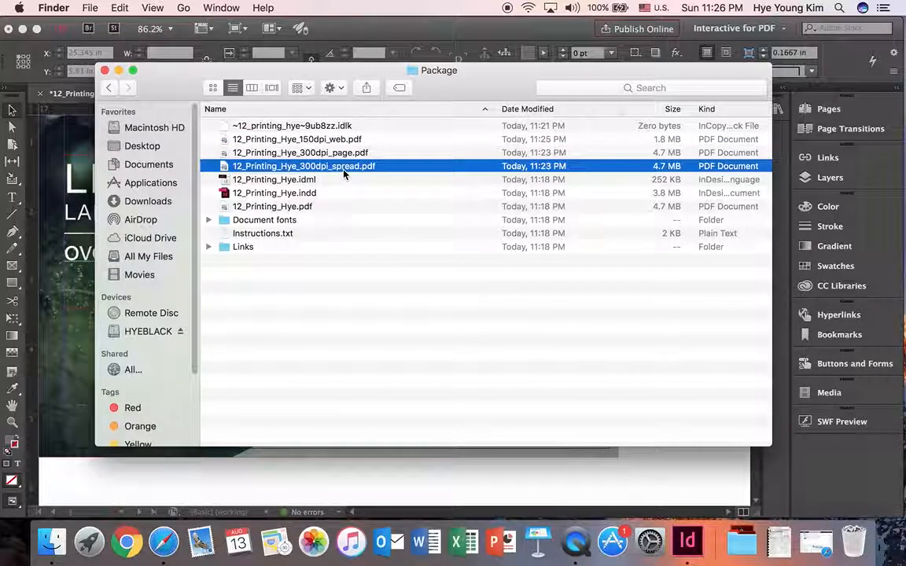
{"action": "left_click", "coordinate": [313, 141]}
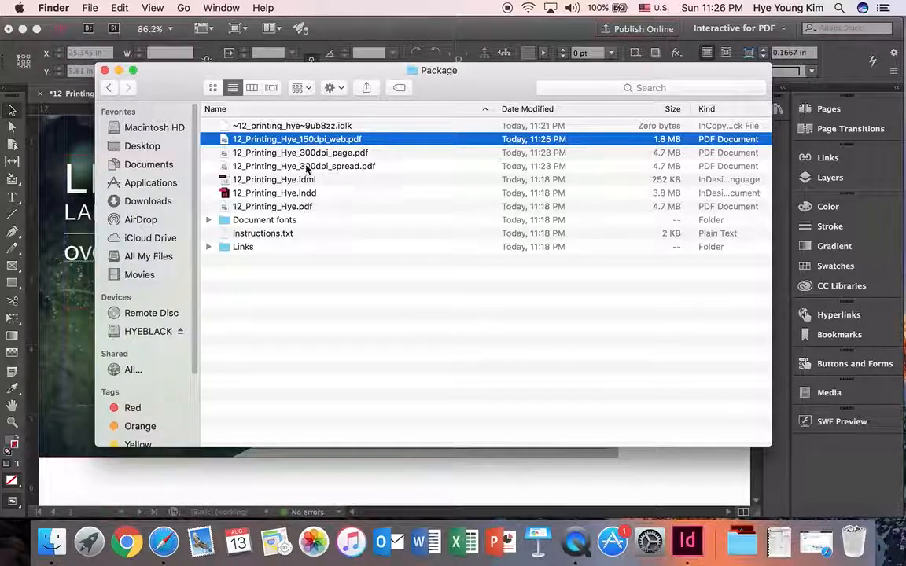
{"action": "left_click", "coordinate": [104, 70]}
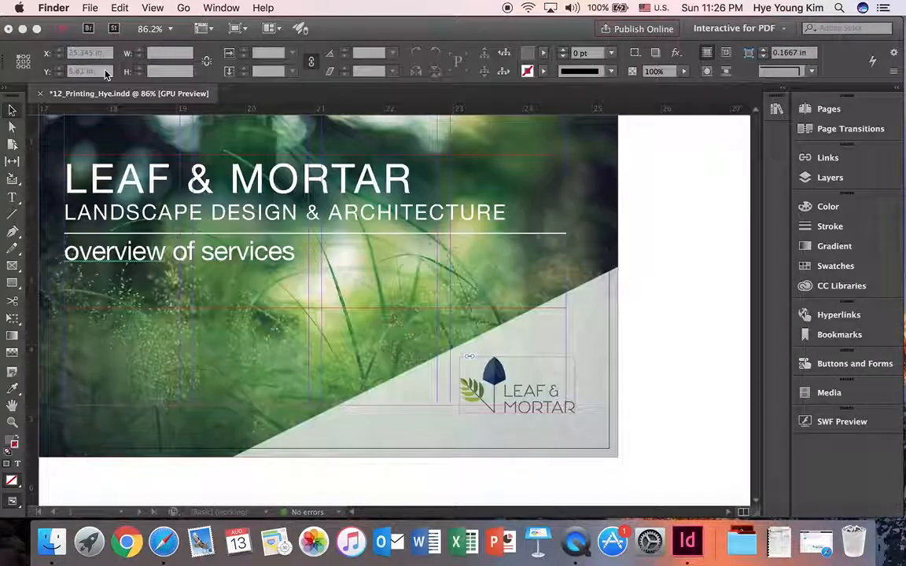